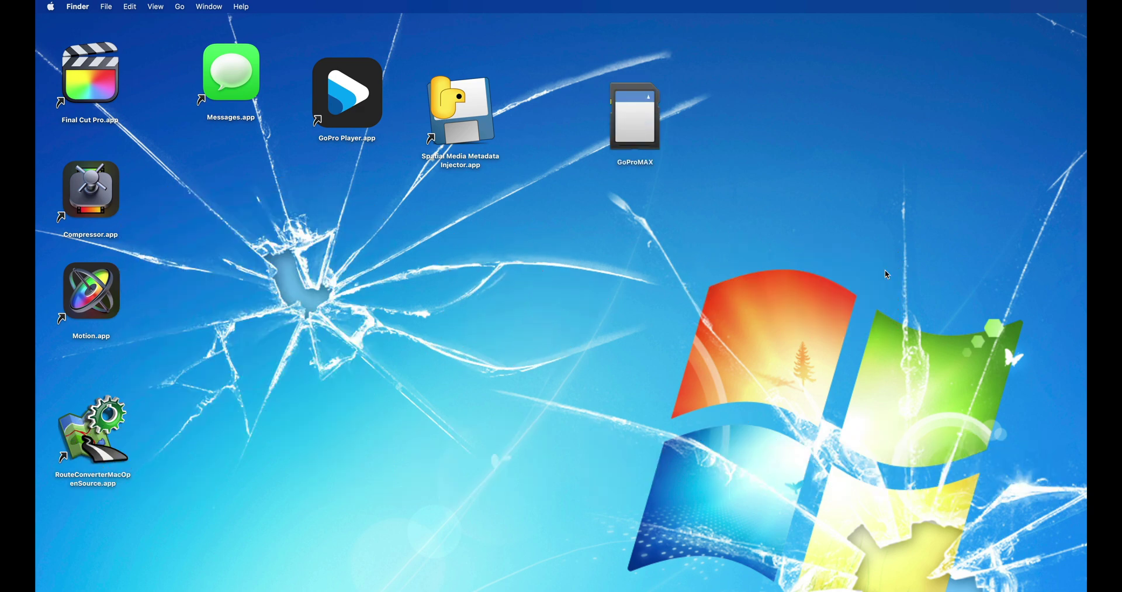
- Open the 100GOPRO folder inside DCIM on the GoProMAX card
double_click(630, 122)
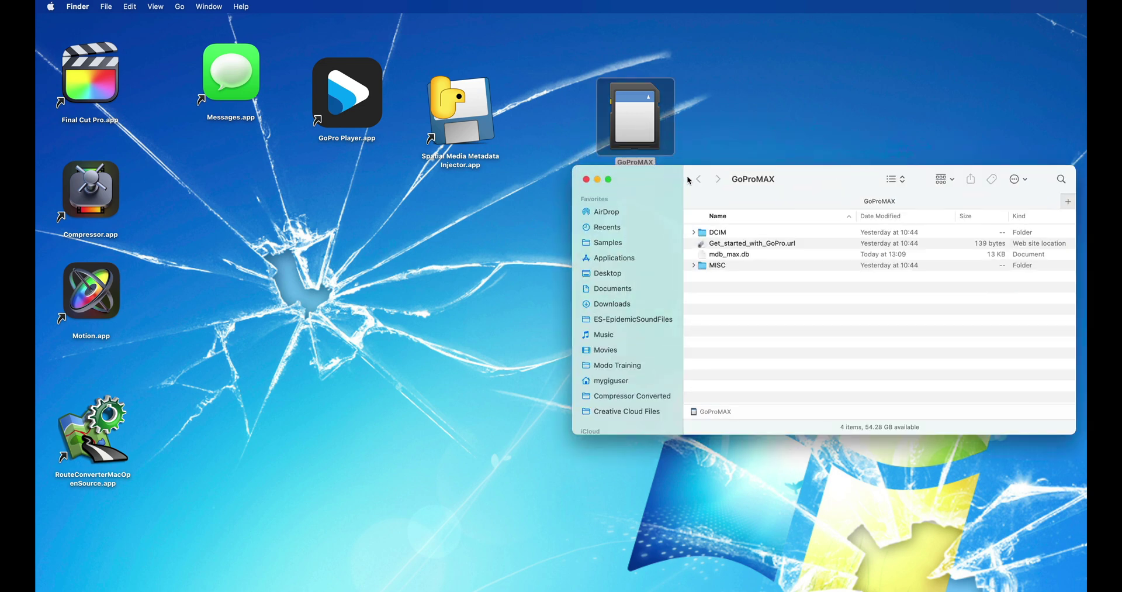
drag(683, 181, 642, 199)
double_click(666, 250)
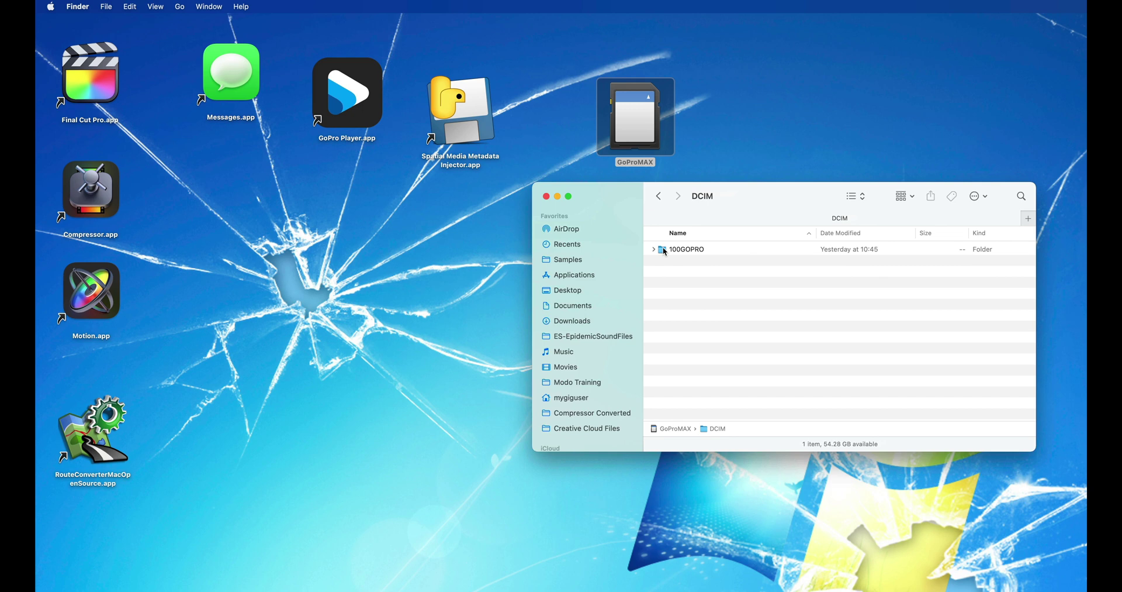
double_click(664, 251)
drag(773, 210, 754, 173)
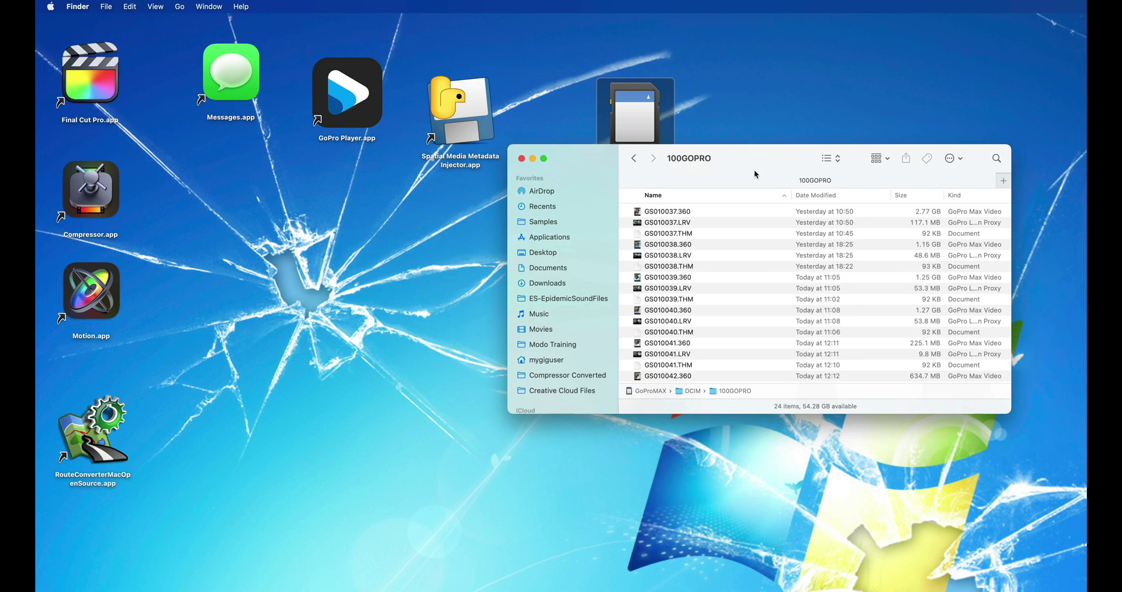
- Copy GS010044.360 from the card's 100GOPRO folder to the desktop, and close the folder window
scroll(750, 244, down, 5)
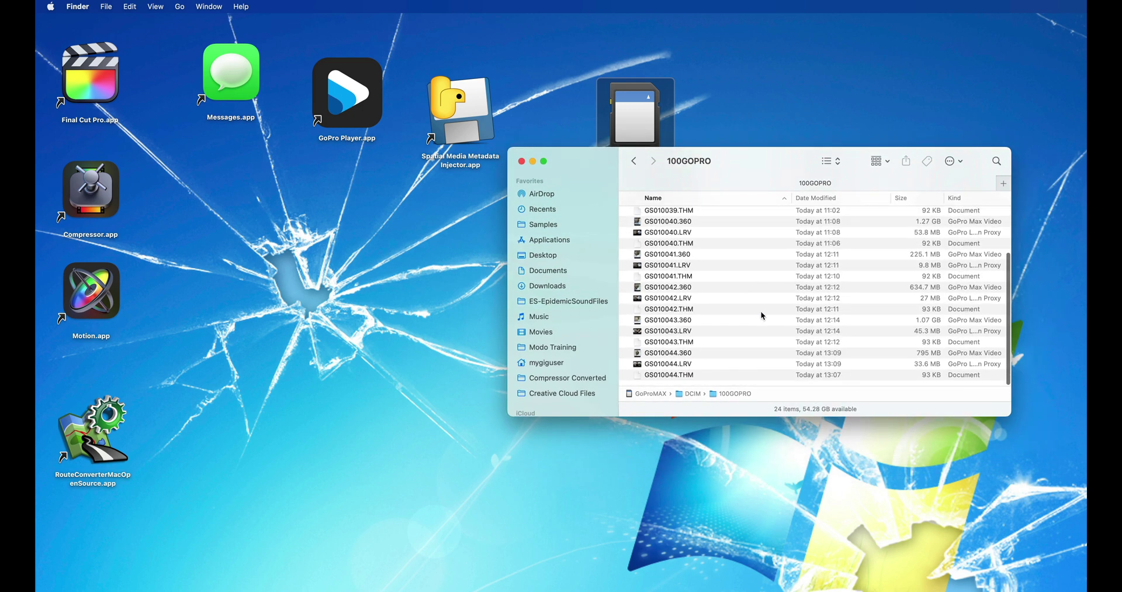
click(669, 355)
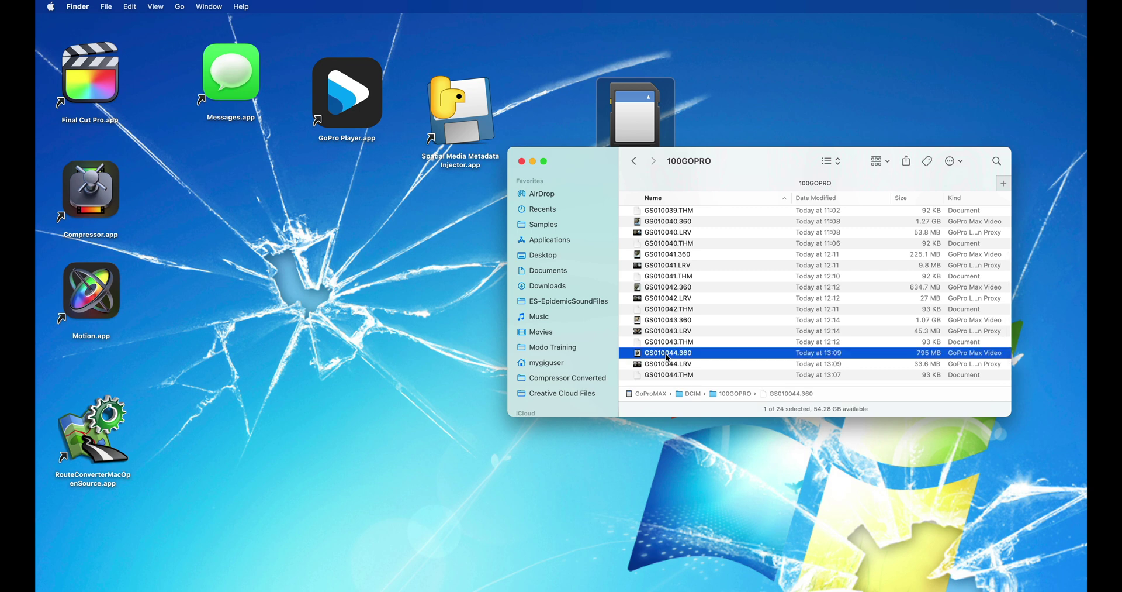
drag(640, 358, 405, 359)
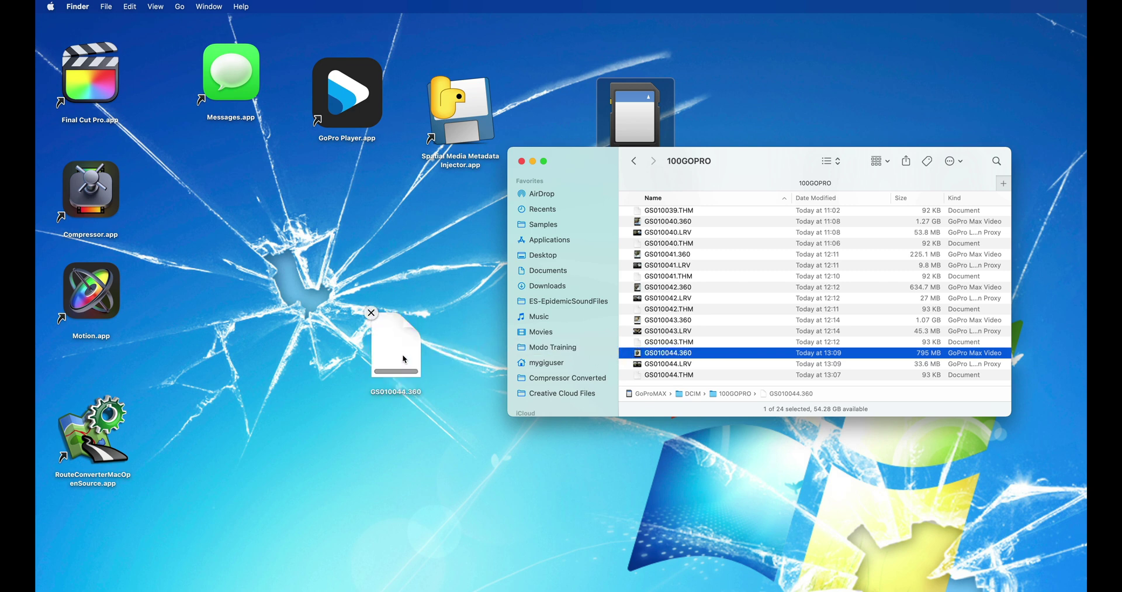
click(522, 162)
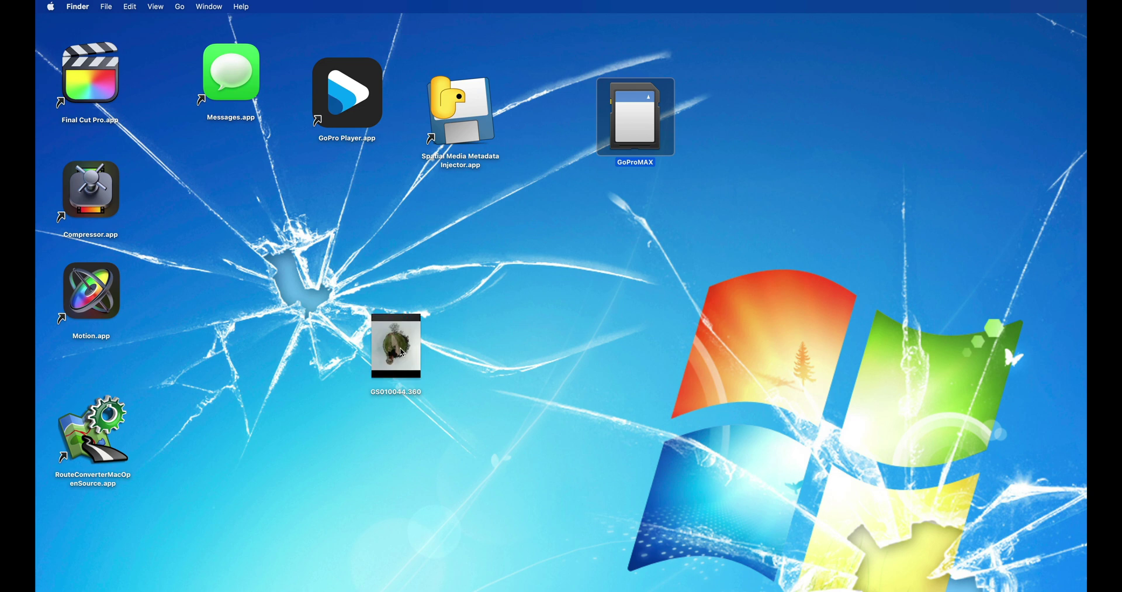
- Open the desktop copy of GS010044.360 in GoPro Player, scrub to 00:08 and turn the view toward the man holding the camera
drag(416, 357, 367, 103)
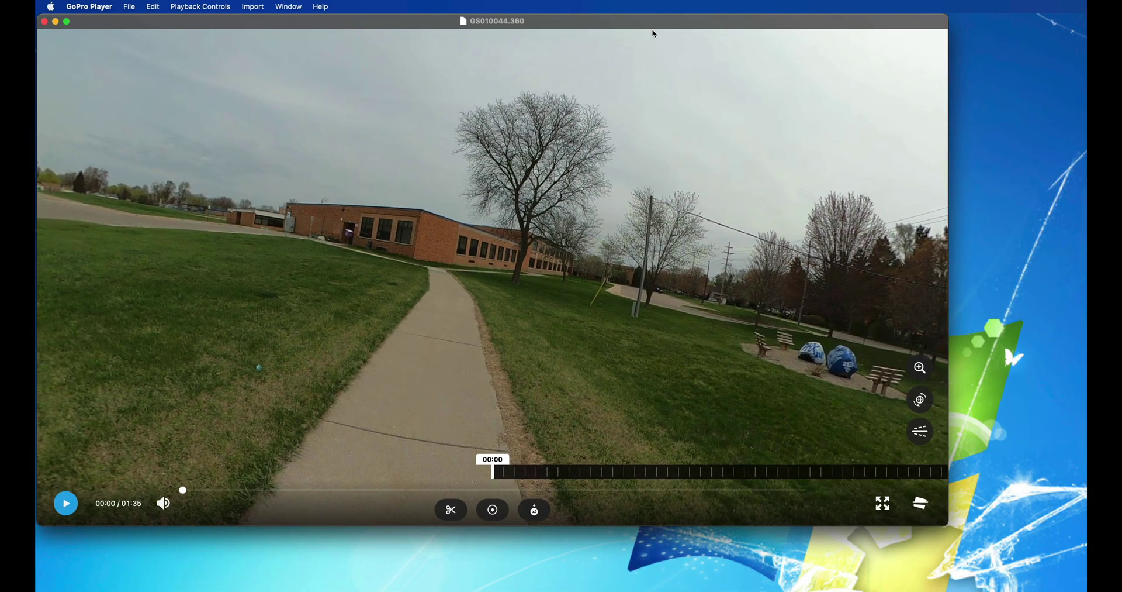
drag(654, 34, 756, 80)
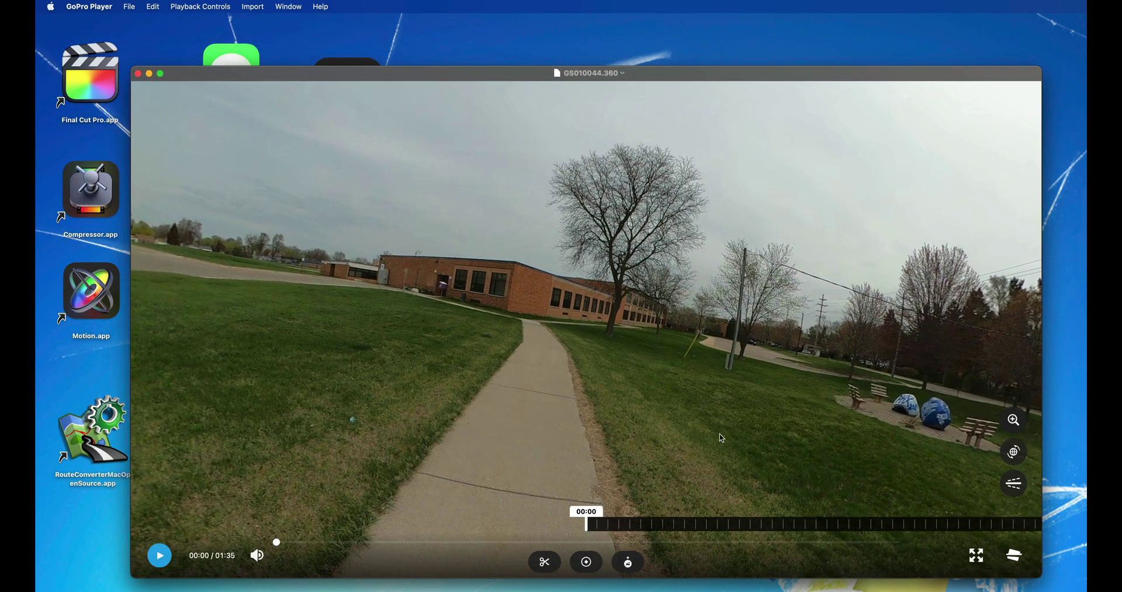
drag(733, 526, 538, 517)
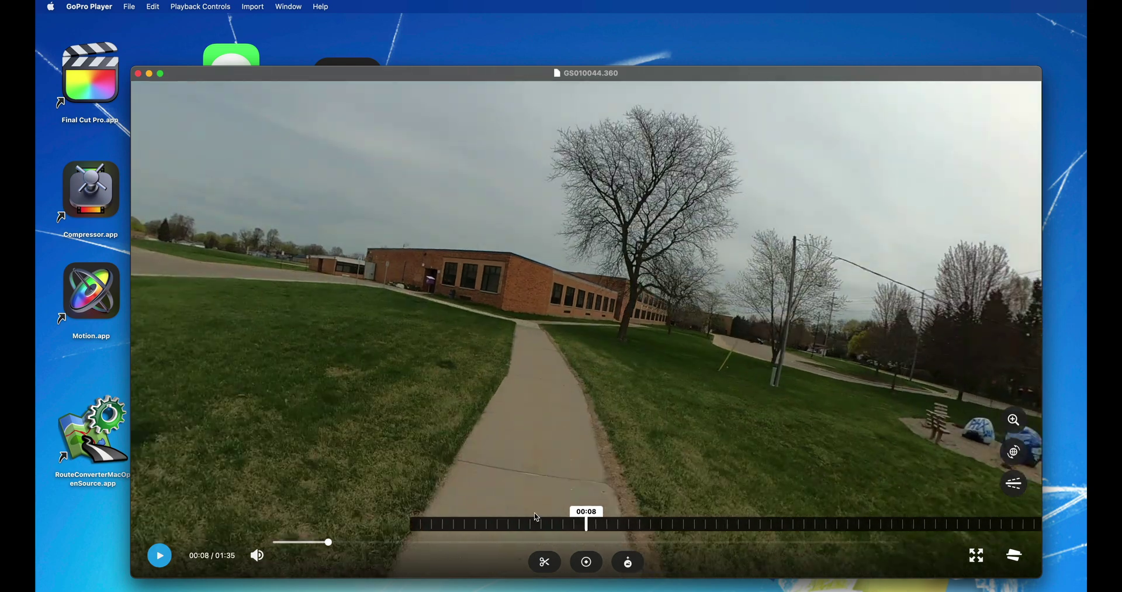
drag(573, 374, 961, 465)
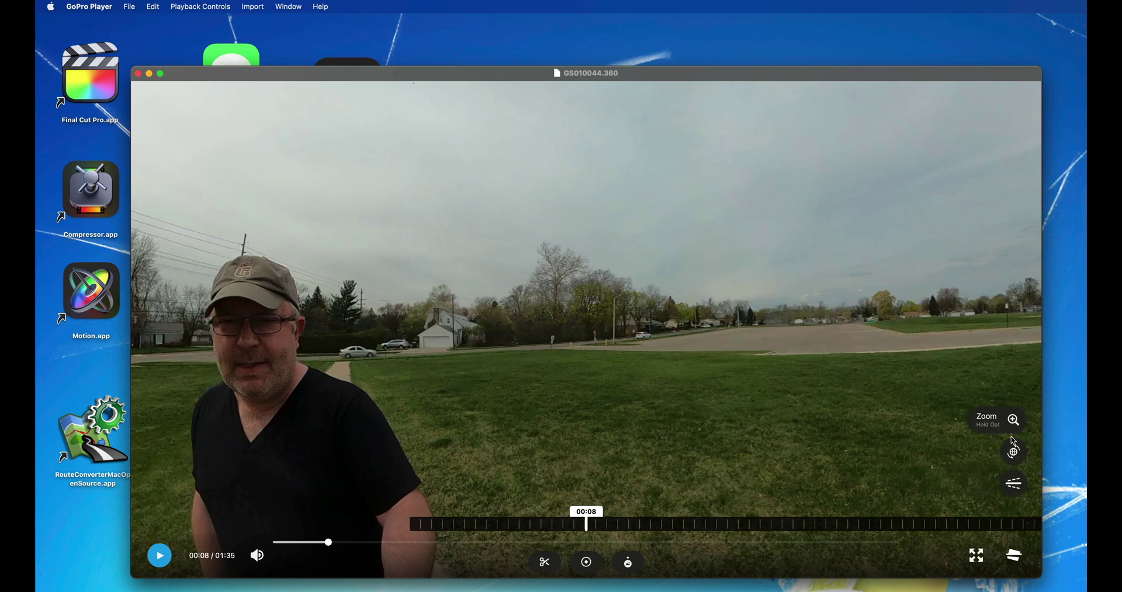
- Turn off World Lock for the clip, keeping Horizon Level on, and scrub back to 00:05
click(1016, 556)
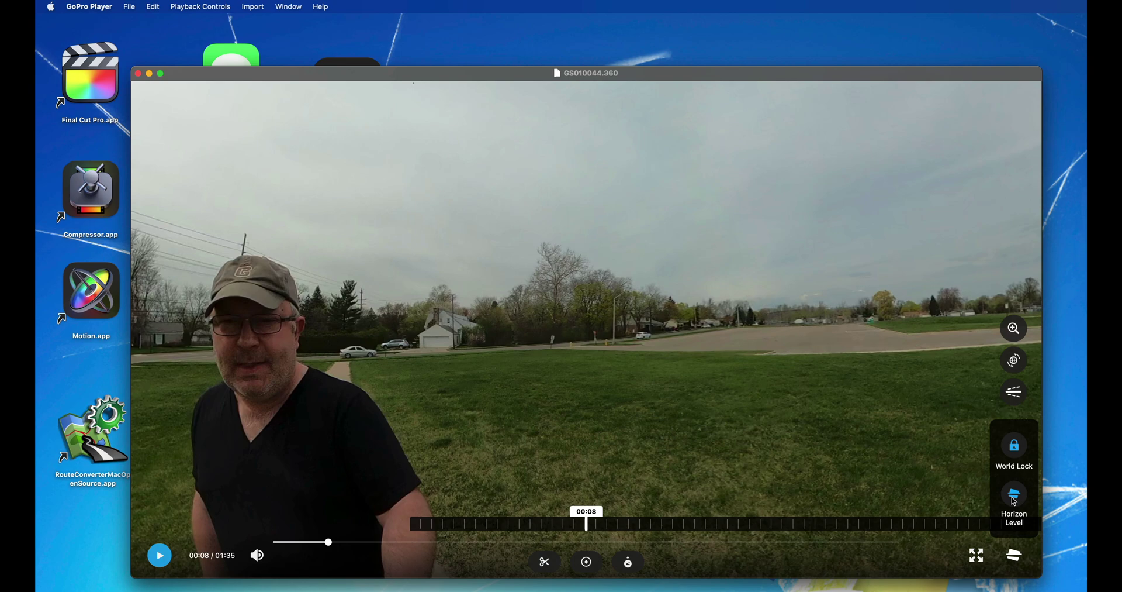
click(1020, 453)
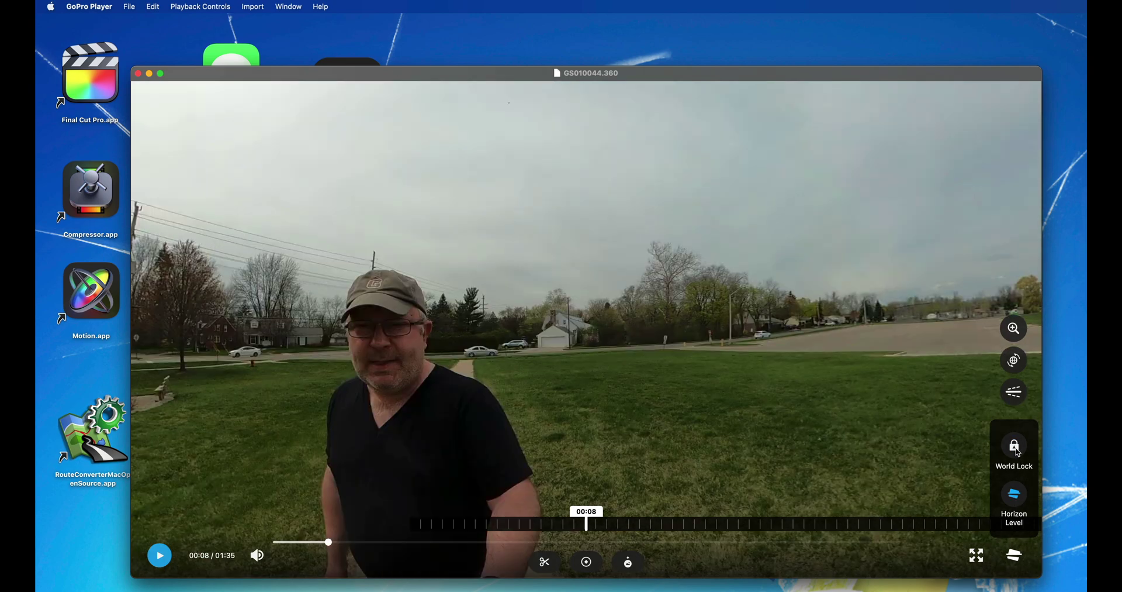
drag(864, 526, 907, 526)
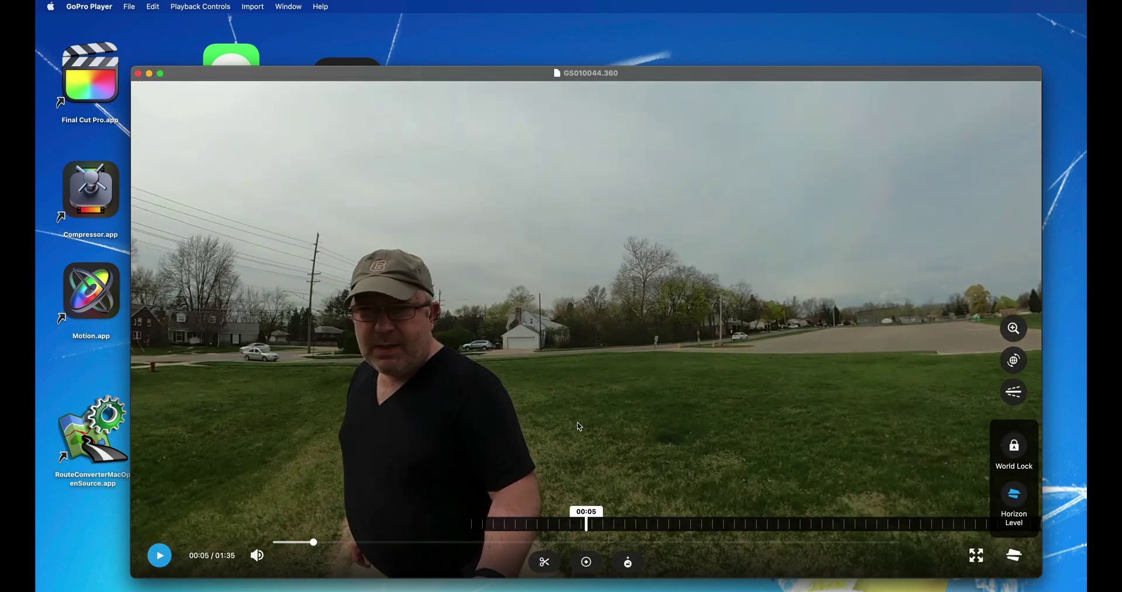
- Preview the clip around 00:30, tilting the 360 view down to the ground and back up to the man
drag(579, 426, 748, 438)
drag(798, 529, 278, 499)
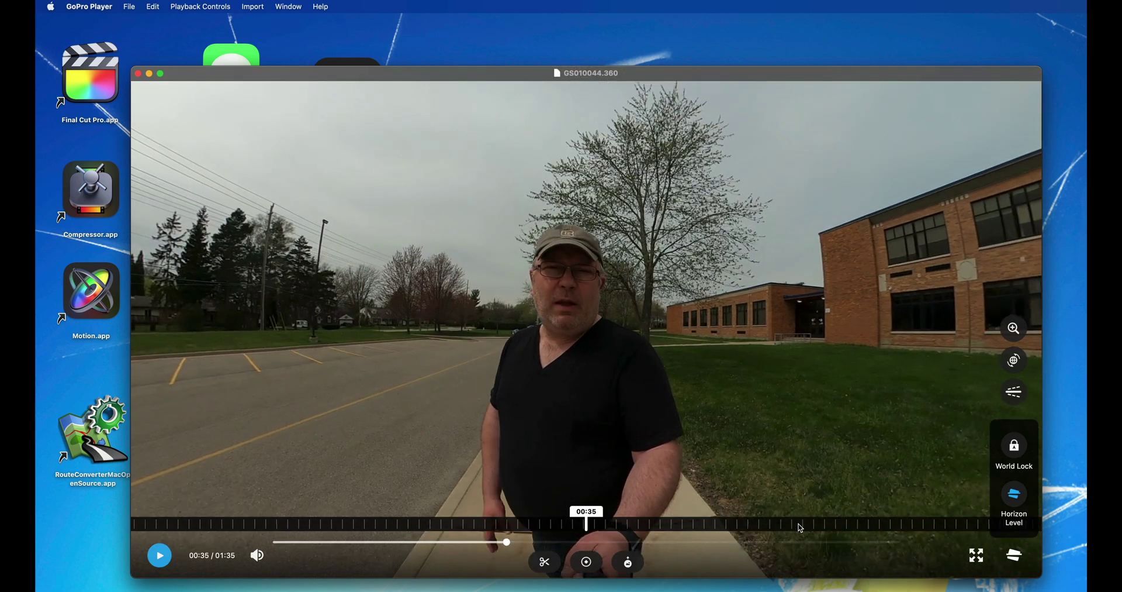
drag(798, 526, 935, 519)
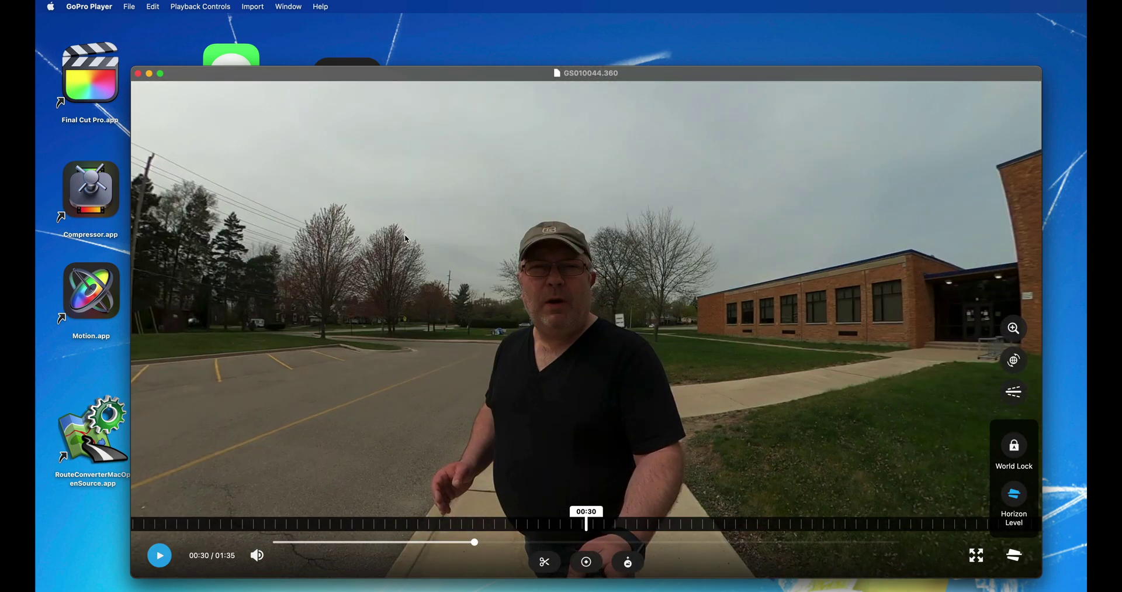
drag(809, 434, 797, 240)
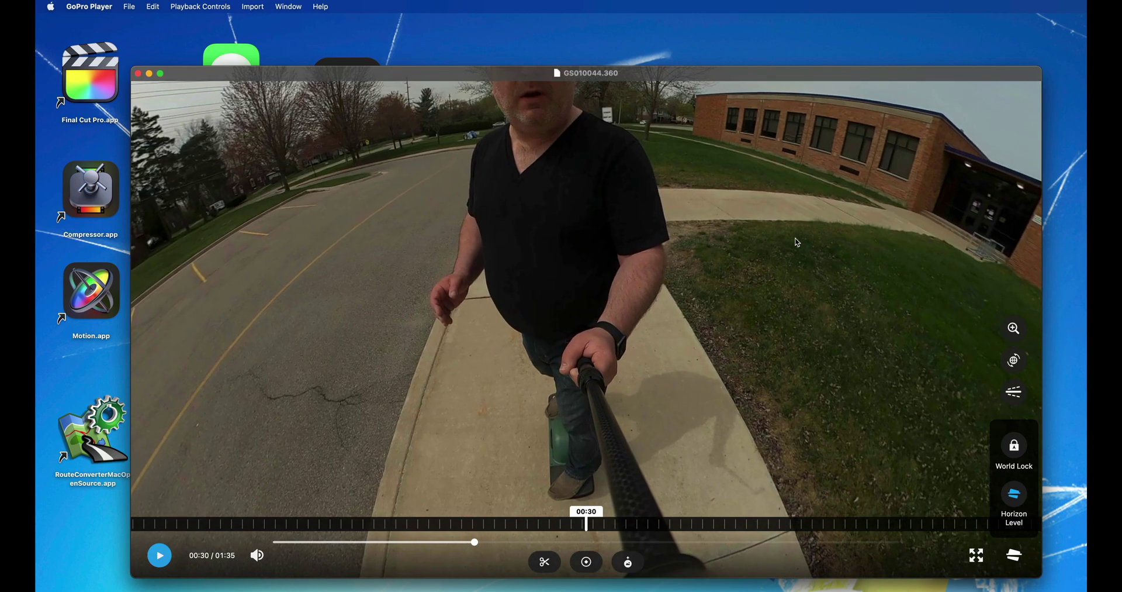
drag(706, 312, 779, 444)
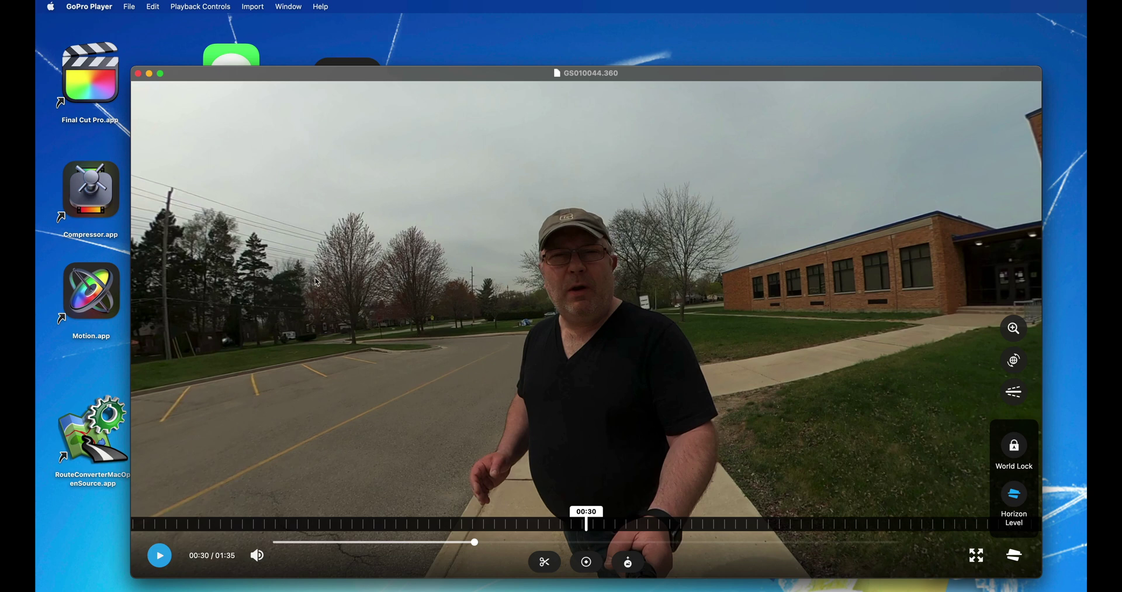
- Enable Mount Optimization for the clip and switch its projection to Equirectangular
click(151, 7)
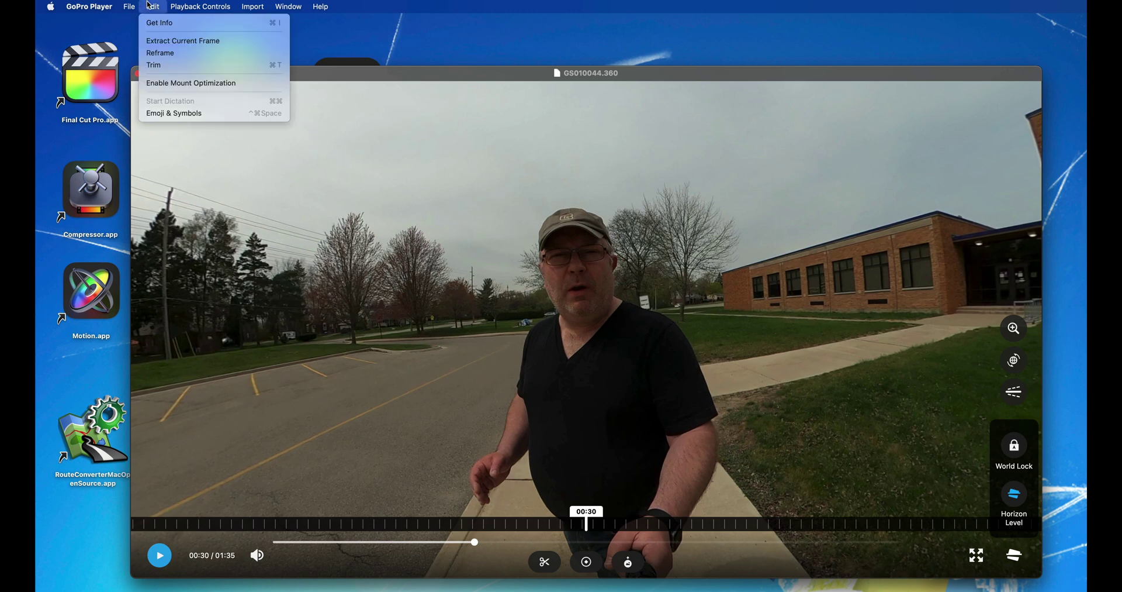
click(167, 83)
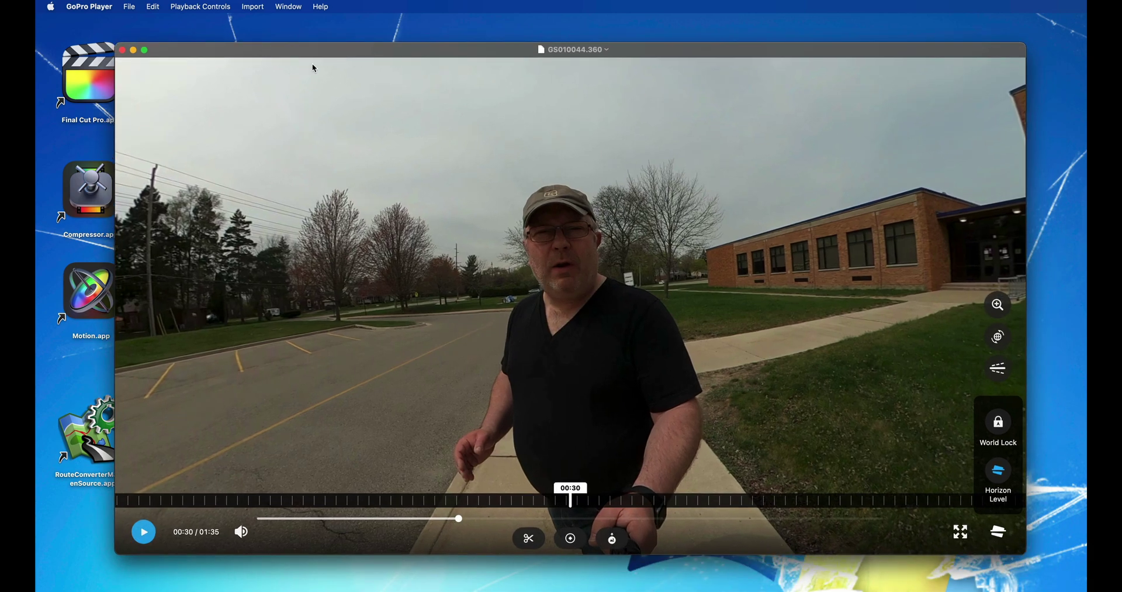
click(199, 7)
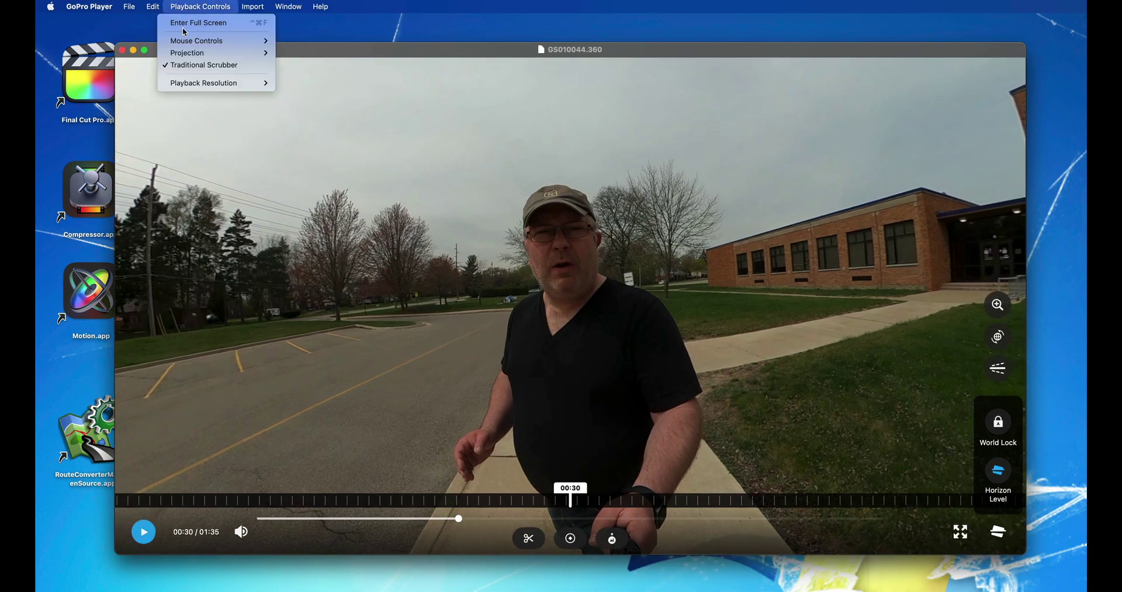
mouse_move(234, 53)
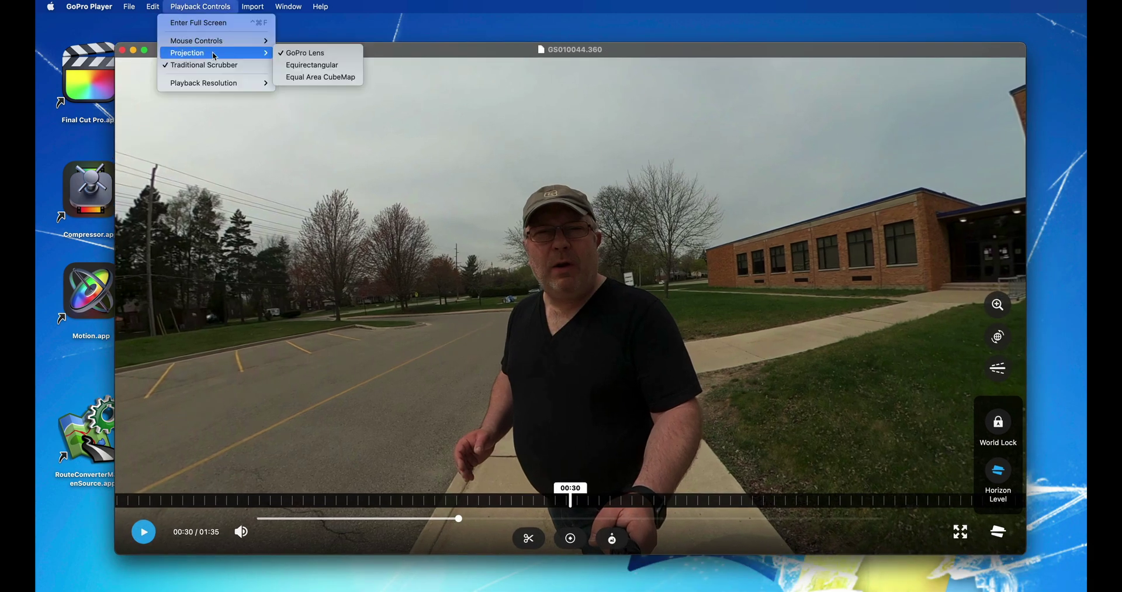
click(329, 65)
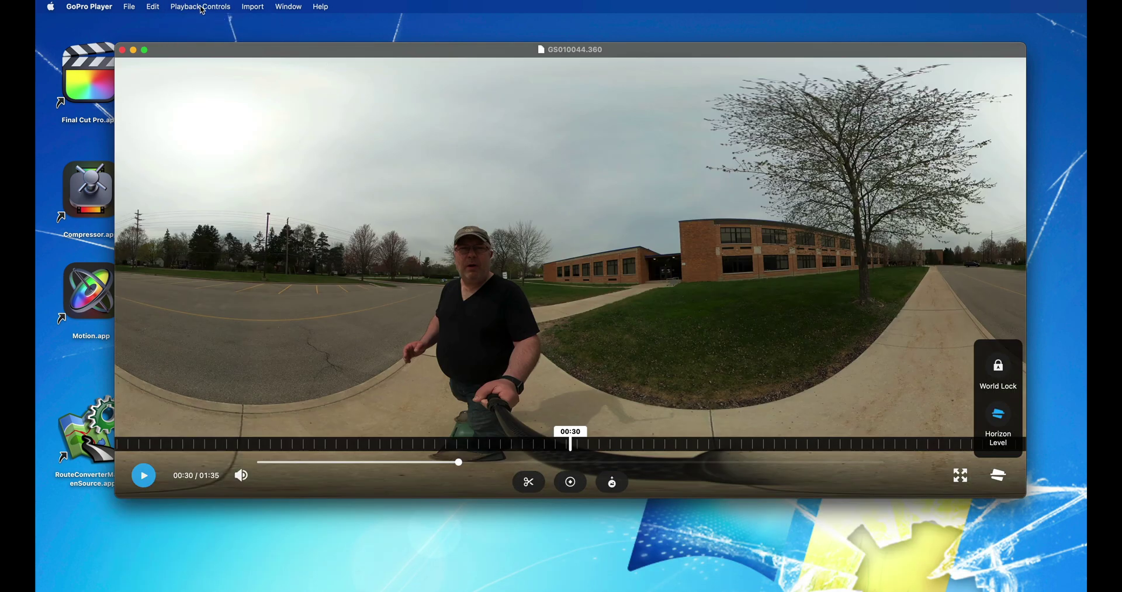
- Export the clip at 5.6K in ProRes 422 with Horizon Level and Mount Optimization, saving it as GS010044.mov on the Desktop
click(129, 7)
mouse_move(149, 126)
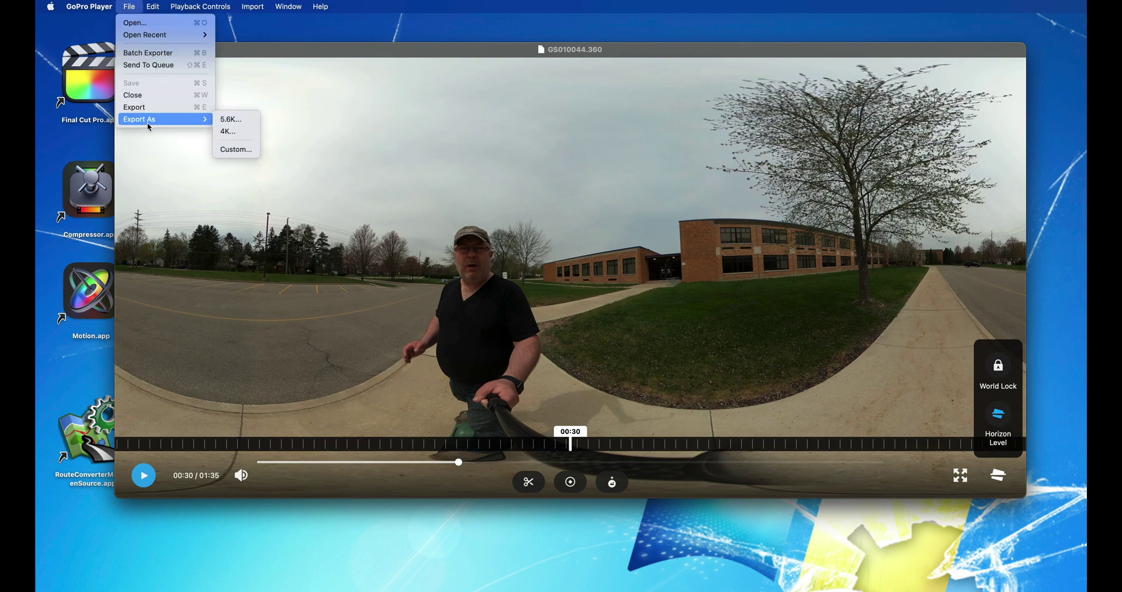
click(231, 119)
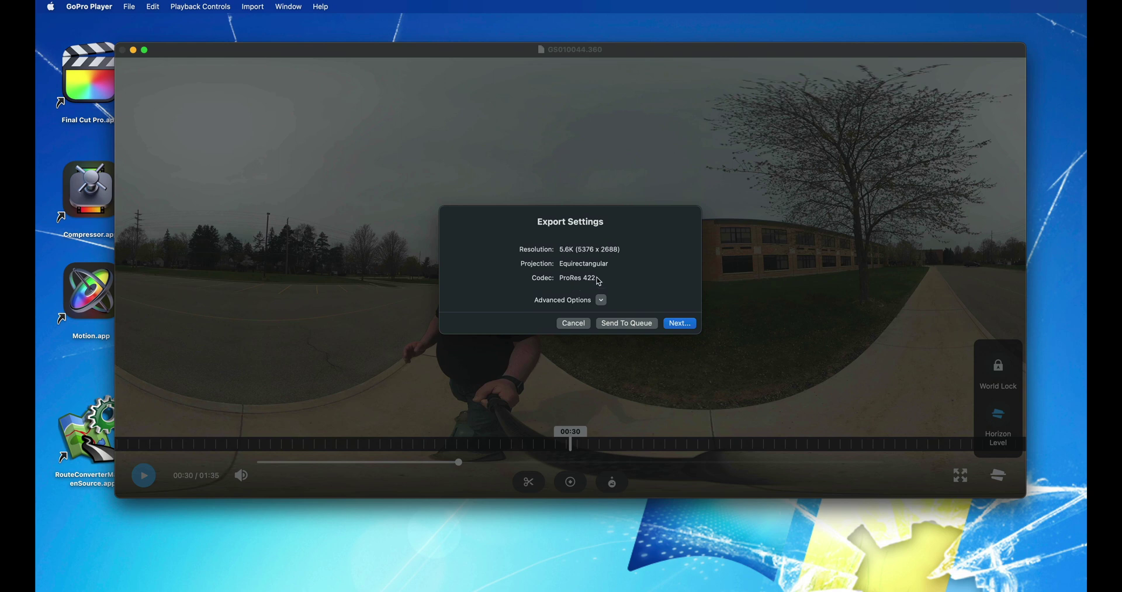
click(601, 299)
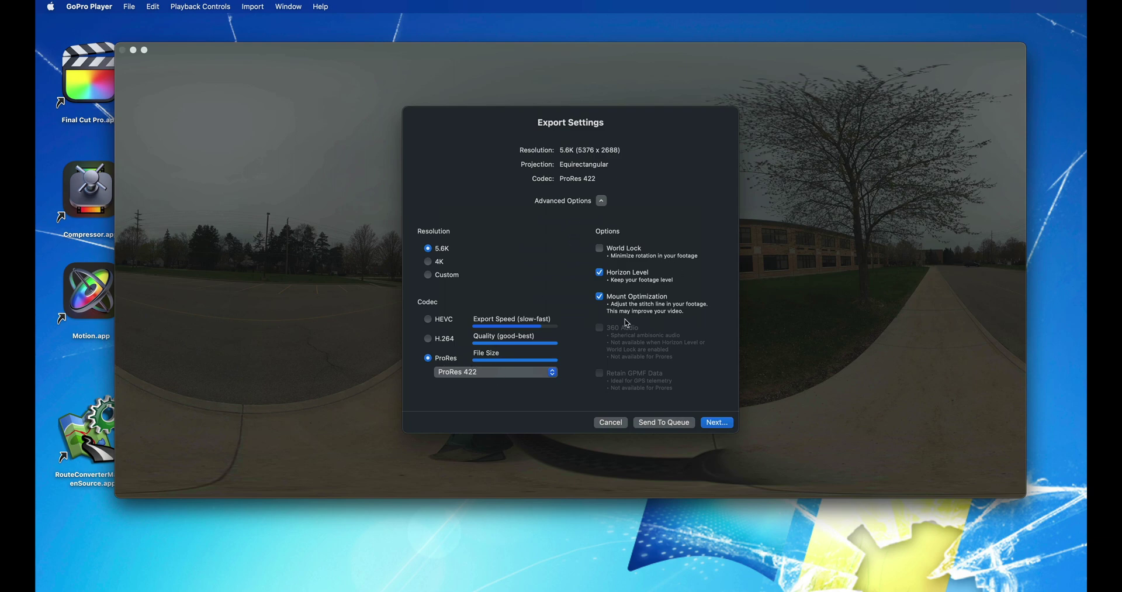
click(721, 425)
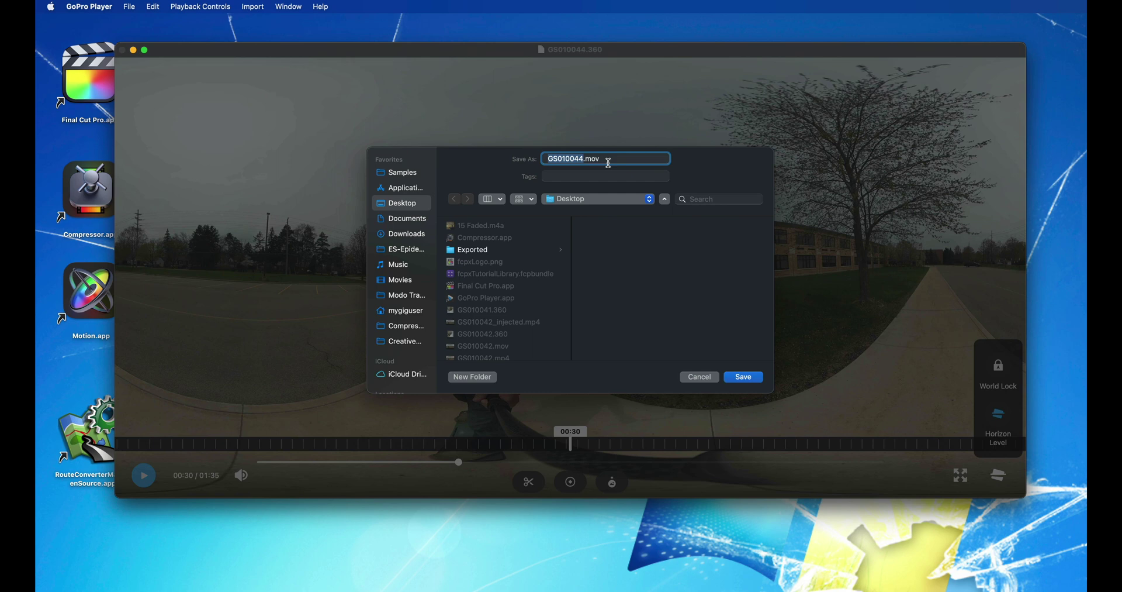
click(744, 377)
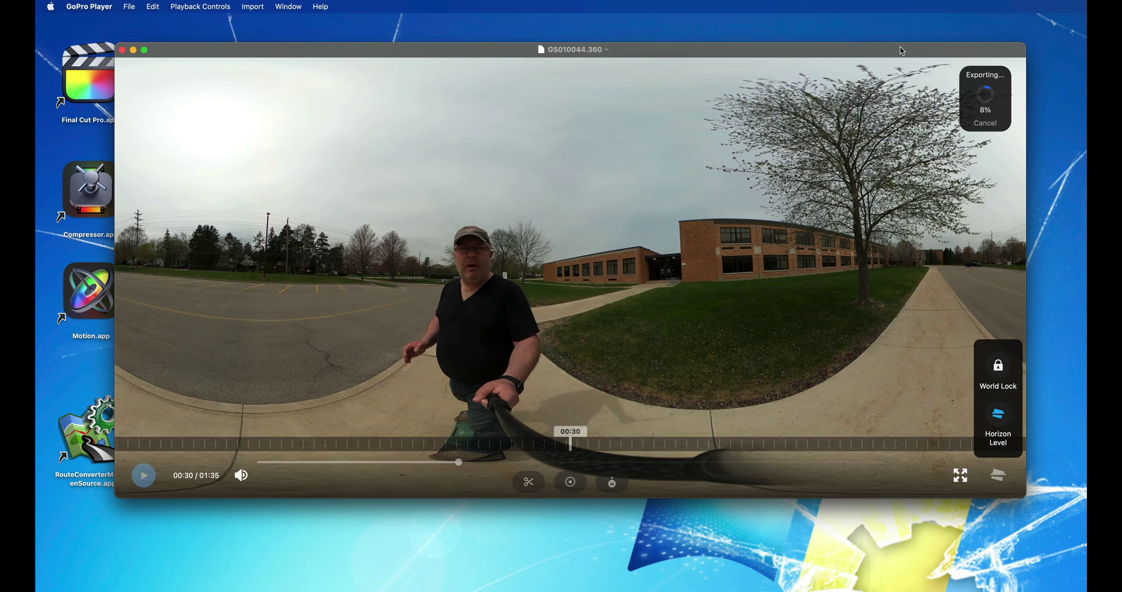
- Reposition the GS010044.mov icon on the desktop, and move the player window down to uncover the app shortcuts
drag(903, 55, 867, 120)
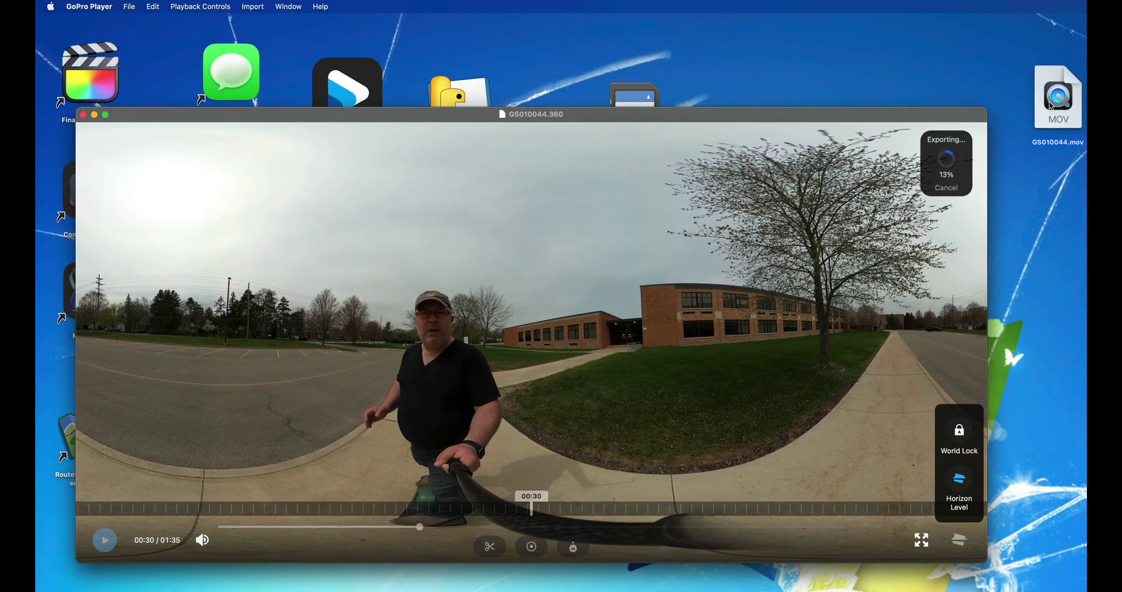
click(1019, 103)
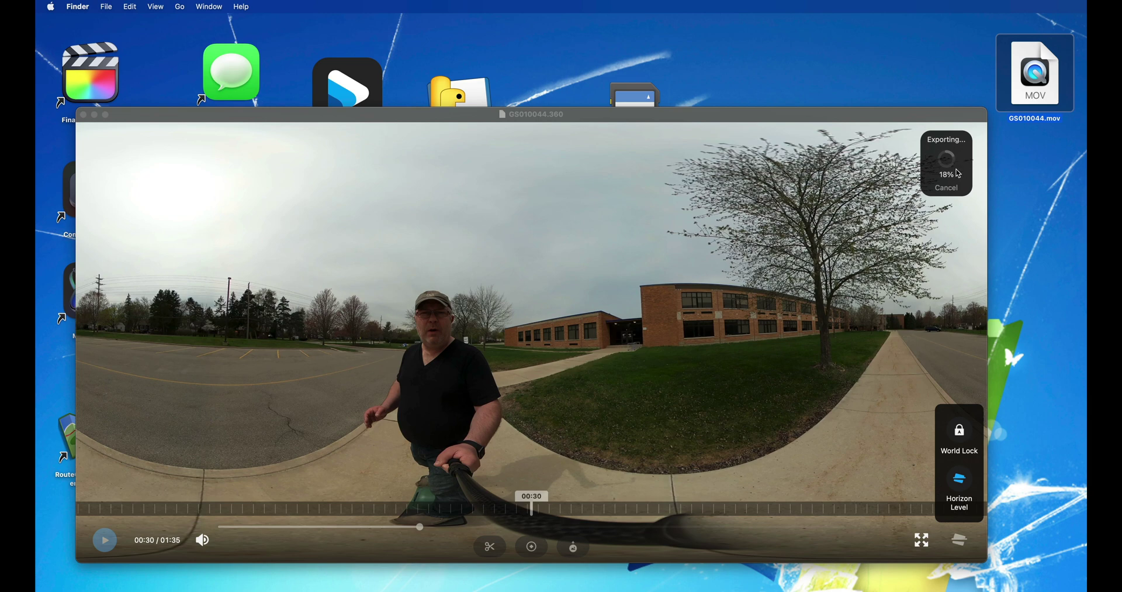
click(919, 120)
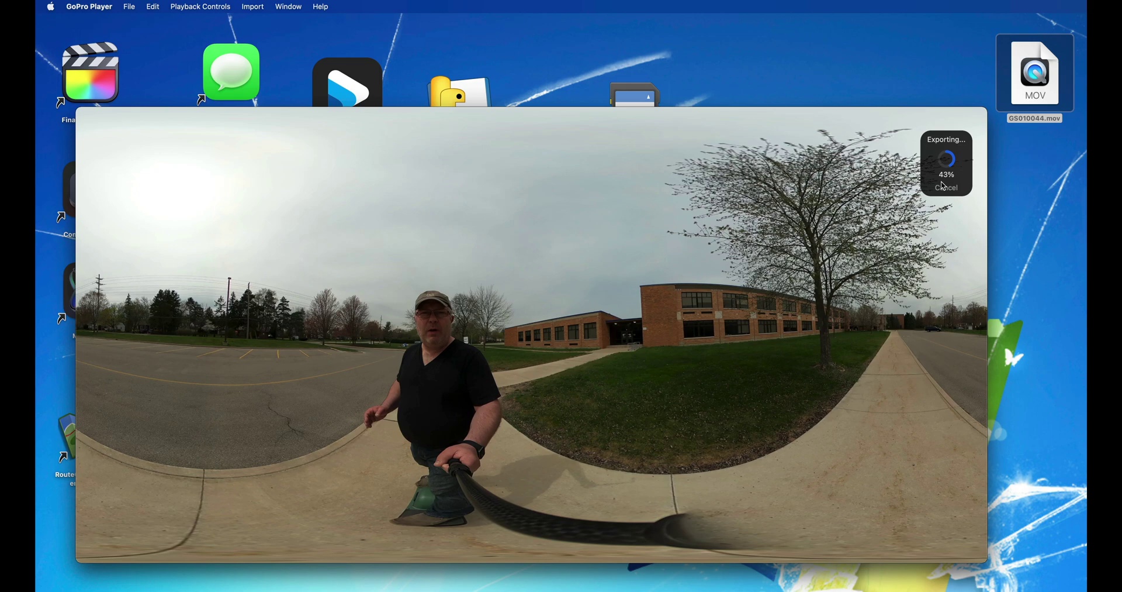
drag(777, 124, 733, 285)
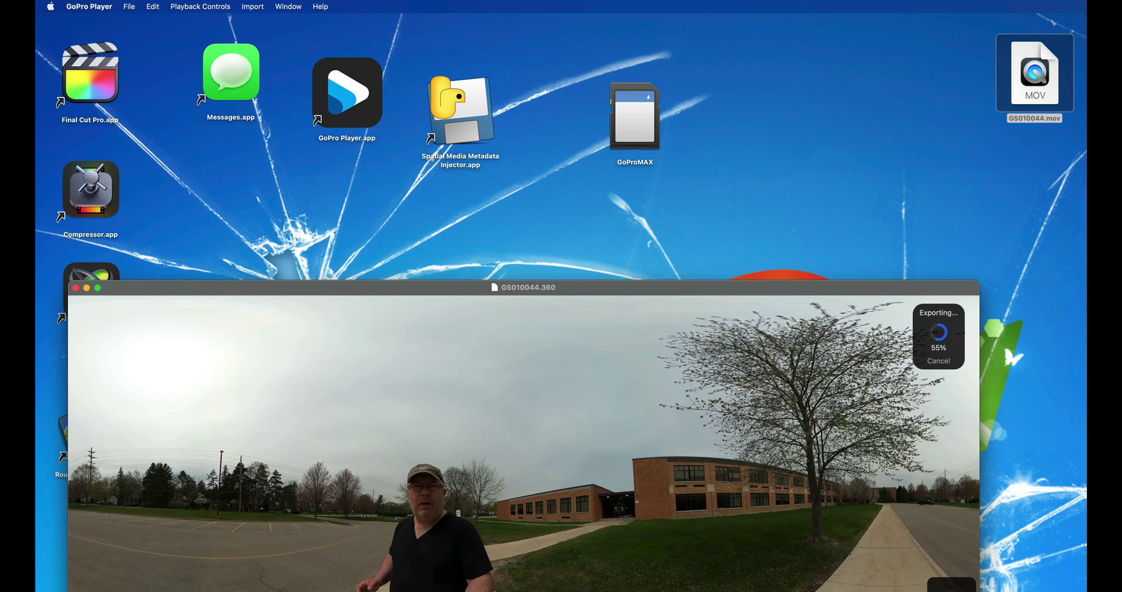
- Add a HandBrake shortcut from the applications folder to the desktop, just below the Messages shortcut
click(1104, 368)
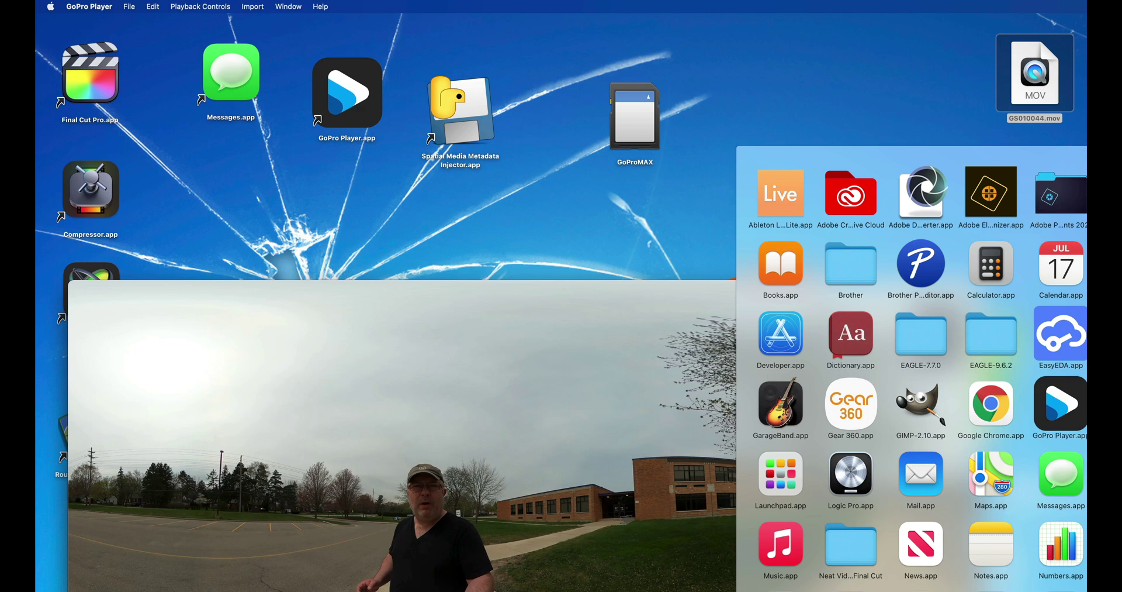
drag(1076, 409, 517, 221)
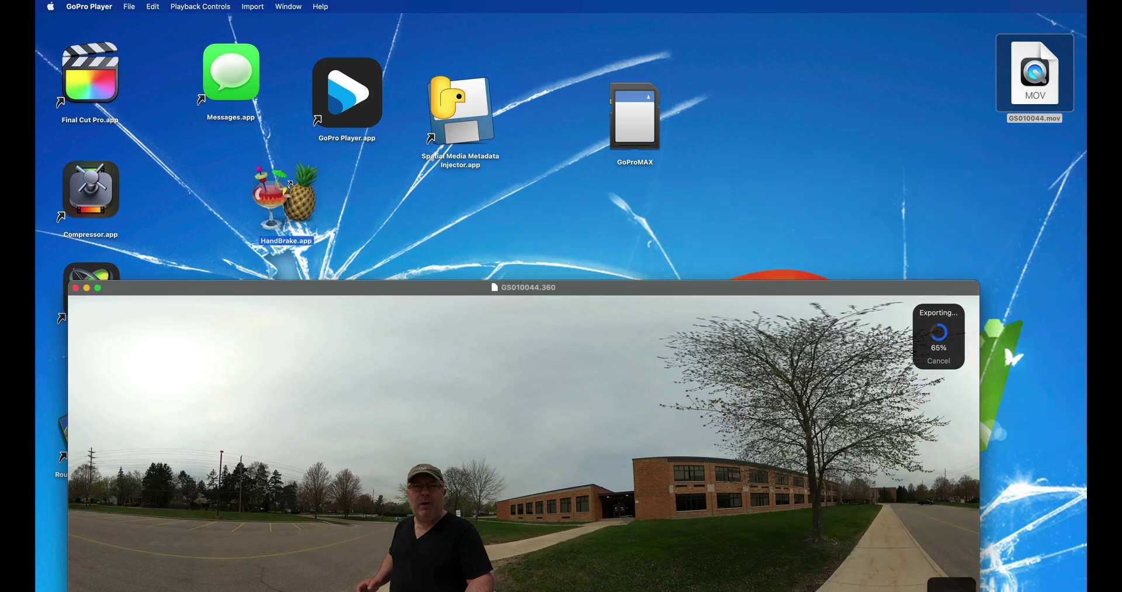
drag(291, 184, 242, 173)
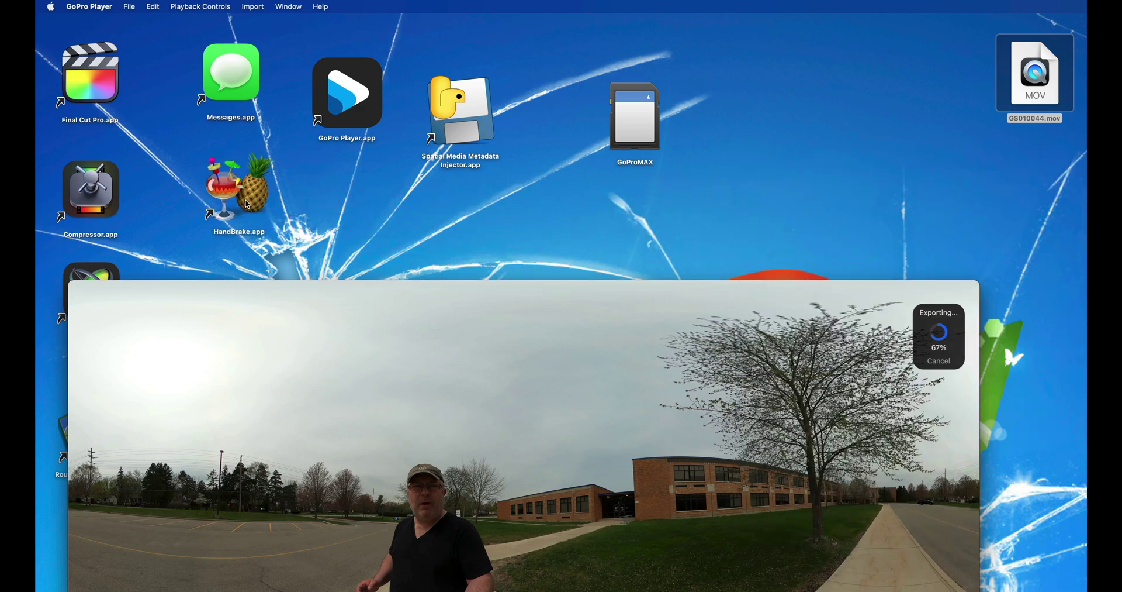
- Close the Desktop folder window and quit GoPro Player
mouse_move(670, 311)
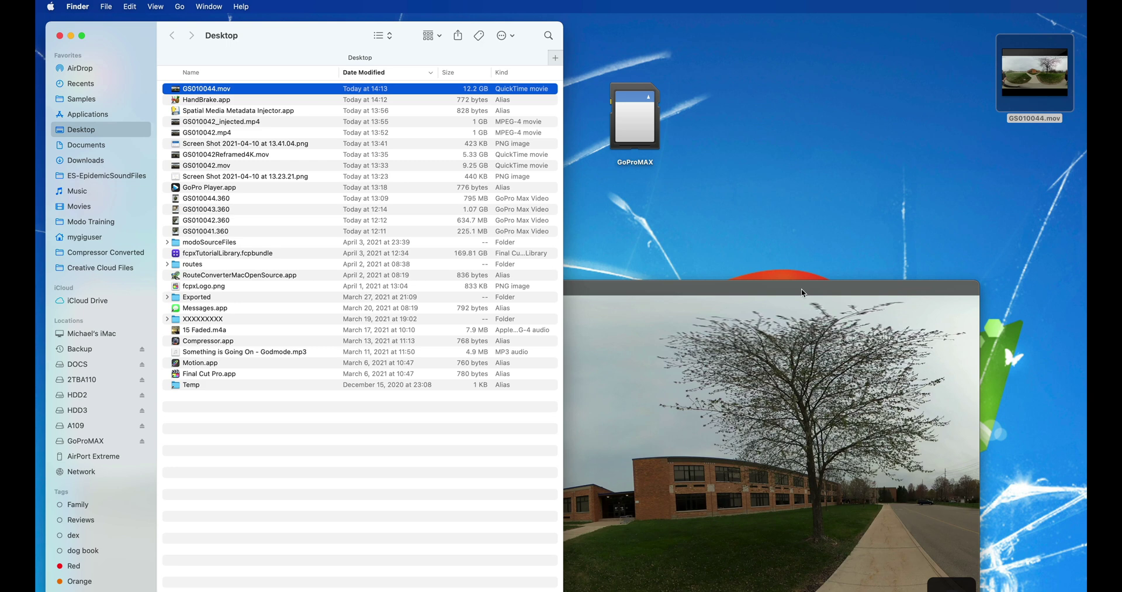
click(59, 36)
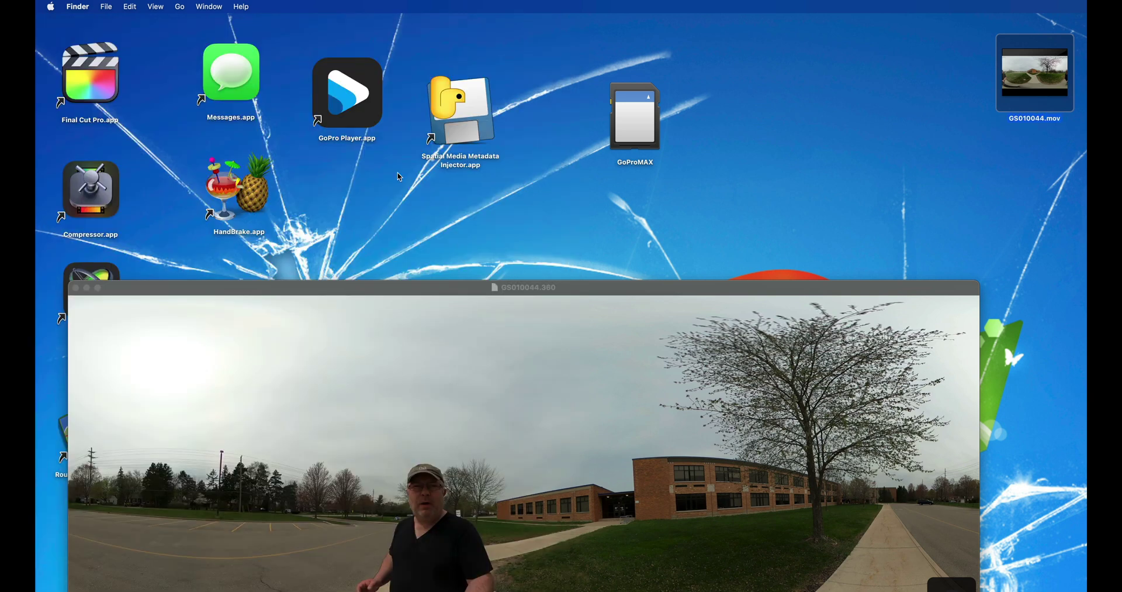
click(165, 292)
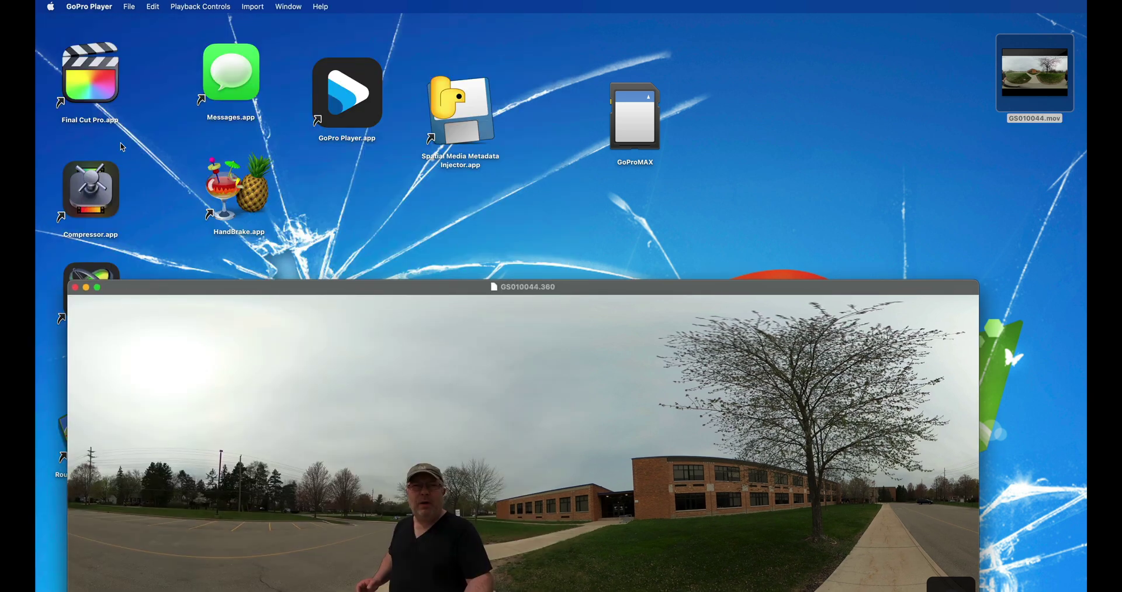
click(90, 7)
click(98, 122)
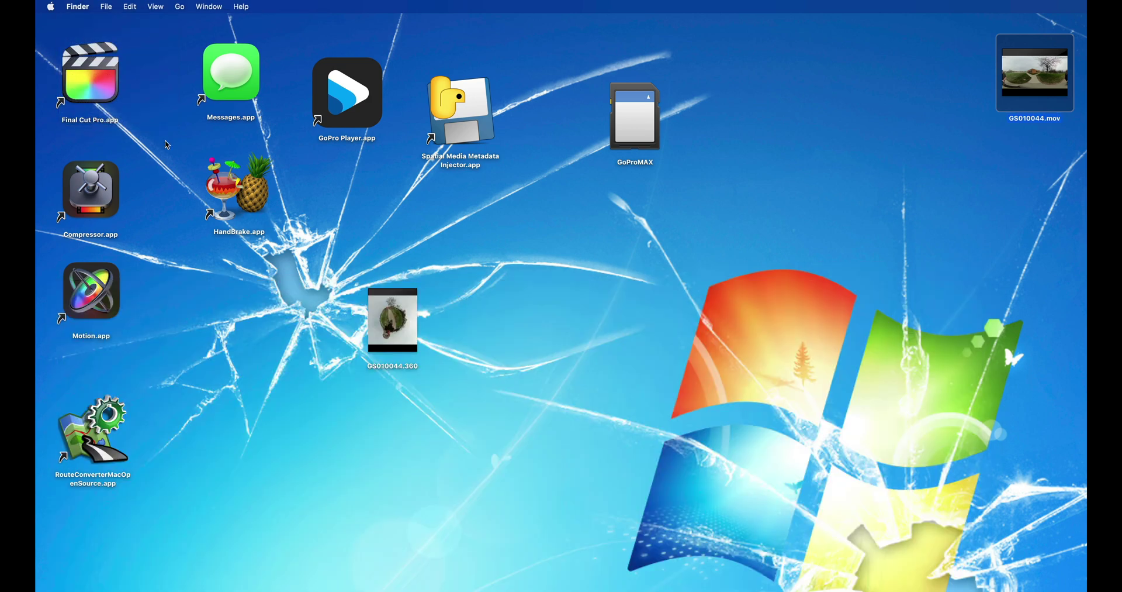
- Move the GS010044.mov icon closer to the GoProMAX card and review the file's dimensions and codec in its Info window
mouse_move(1014, 91)
drag(1014, 92, 908, 138)
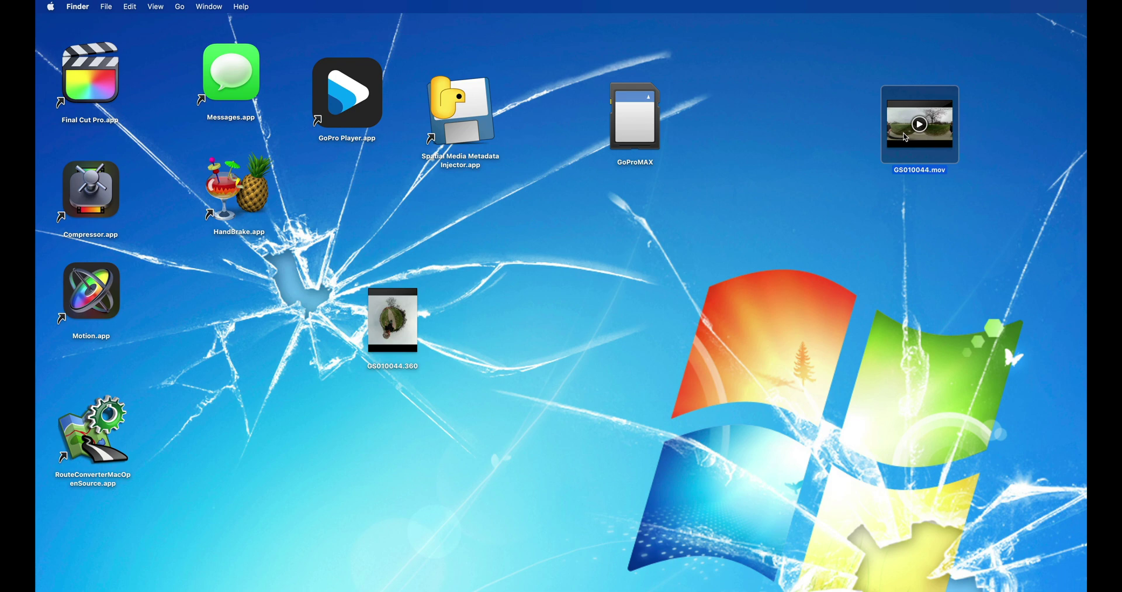
key(super+i)
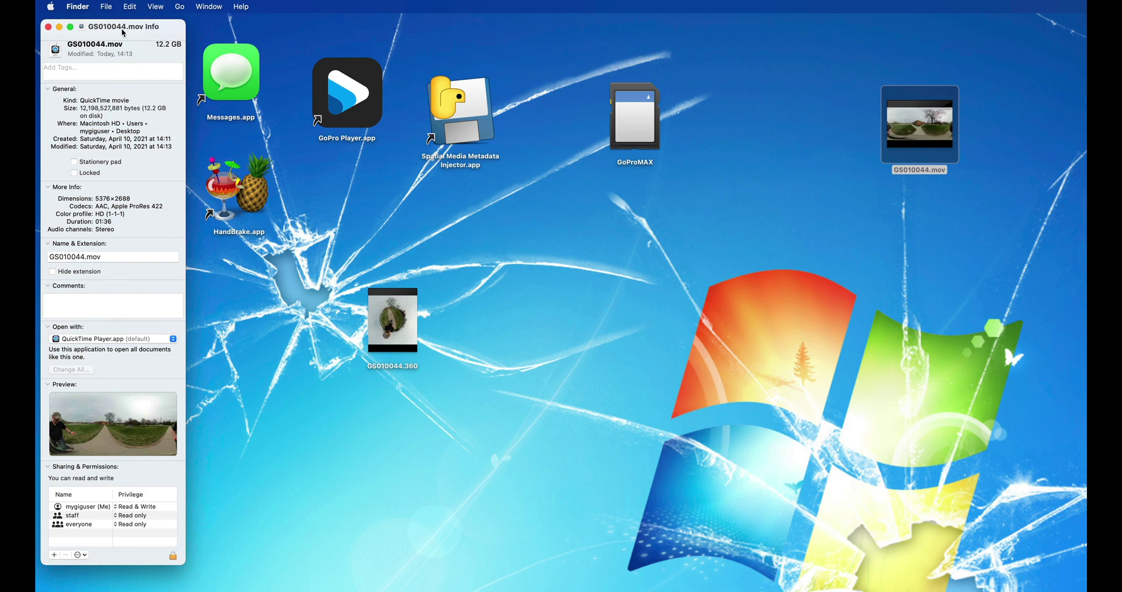
drag(124, 34, 814, 39)
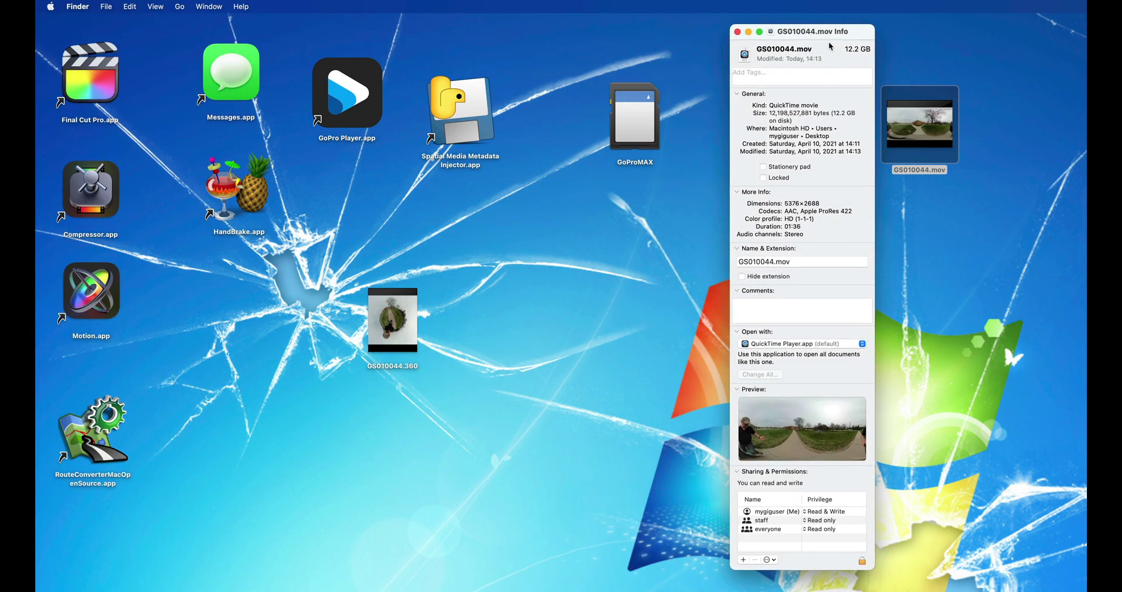
click(737, 31)
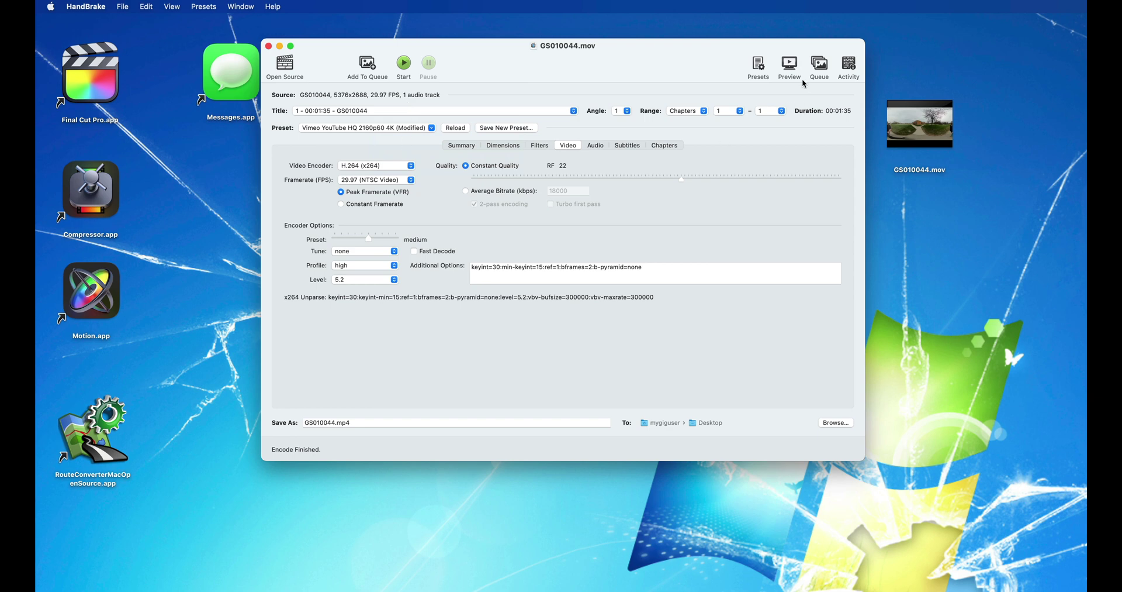
- In HandBrake, apply the Vimeo YouTube HQ 2160p60 4K preset to GS010044.mov and show its Dimensions settings
click(759, 66)
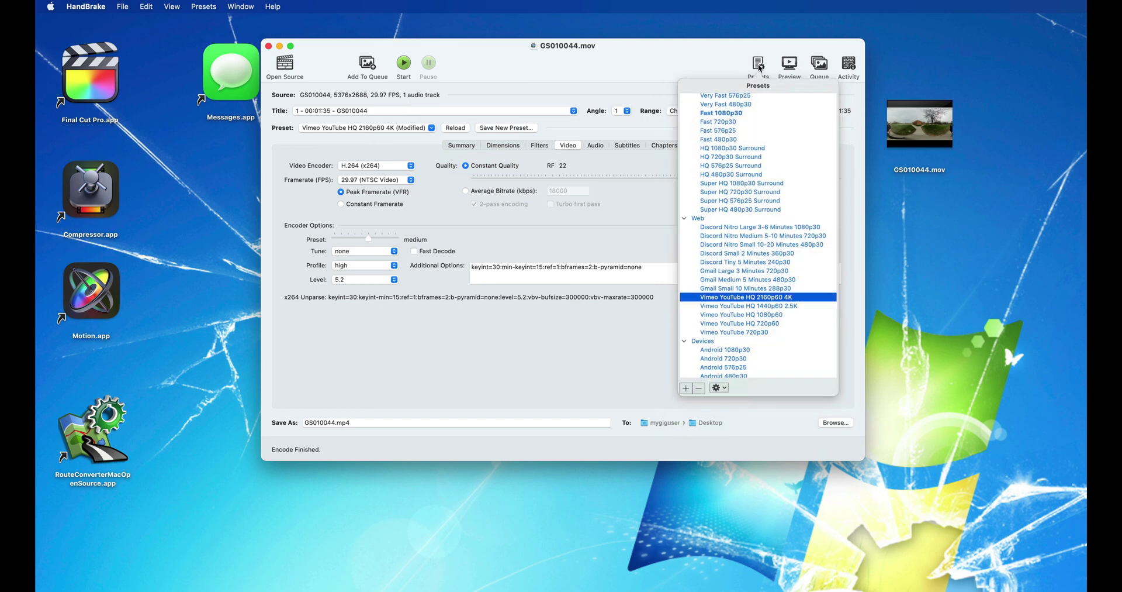
click(777, 300)
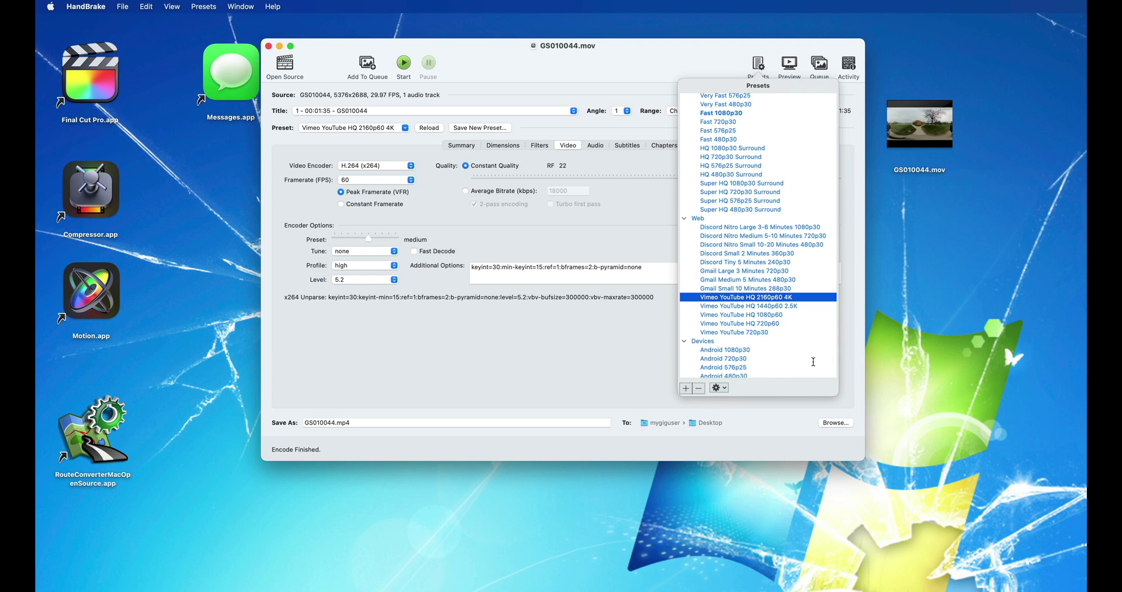
click(570, 149)
click(503, 146)
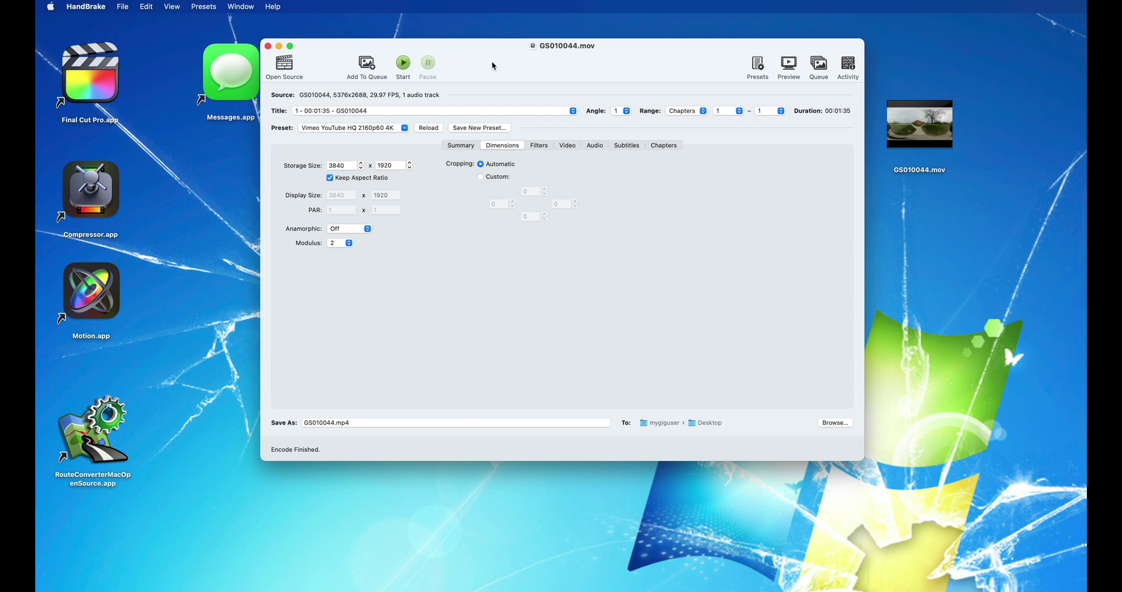
- Shift the HandBrake window aside and set the video framerate to 29.97 (NTSC Video)
drag(494, 62, 345, 114)
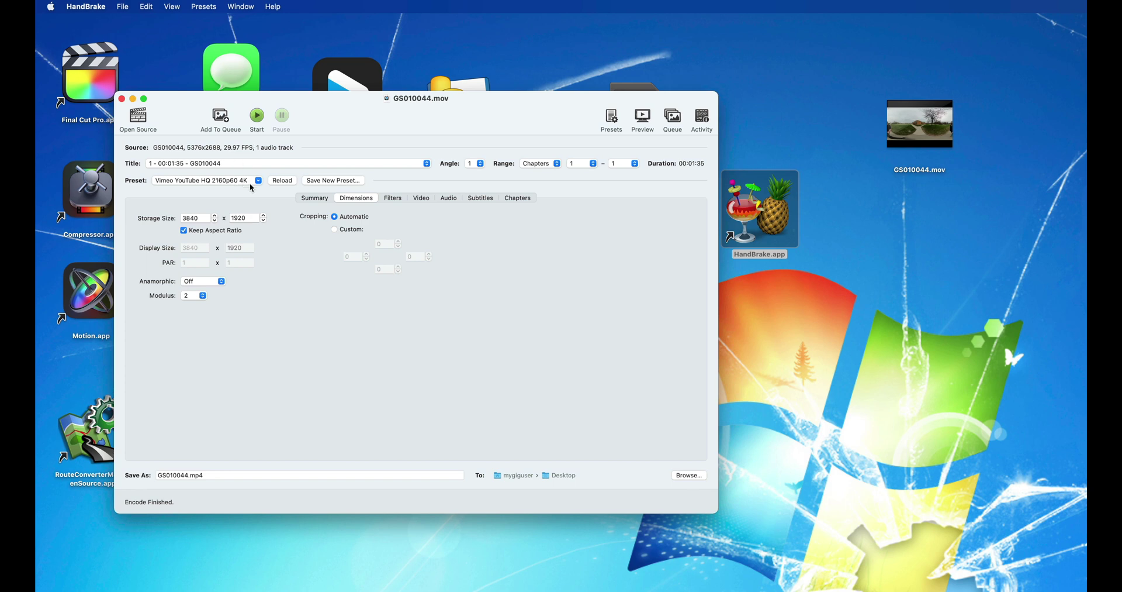
click(421, 198)
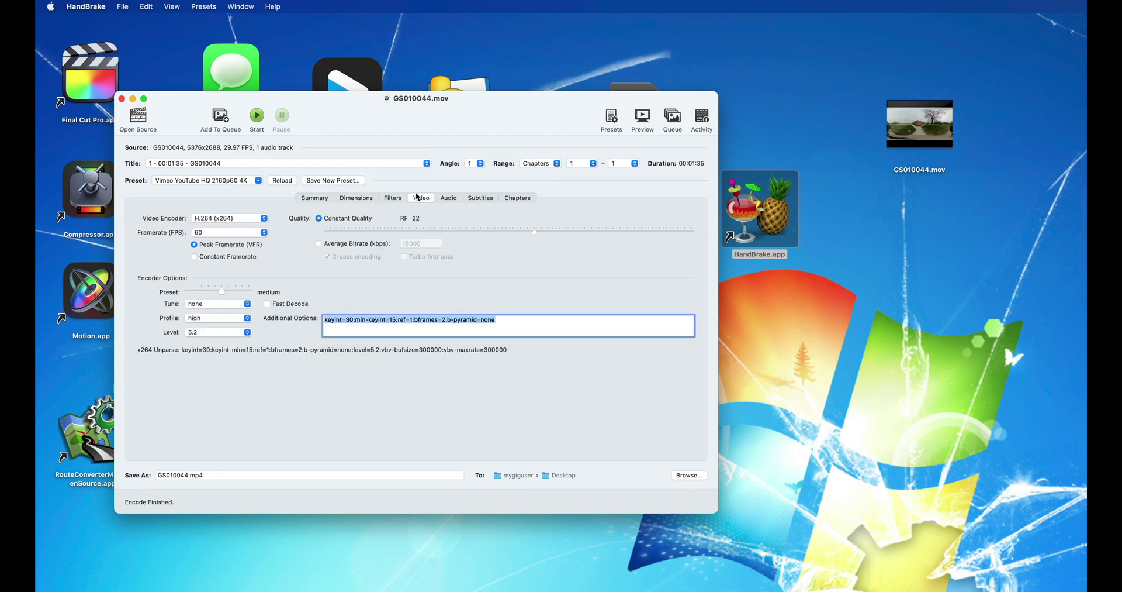
click(253, 234)
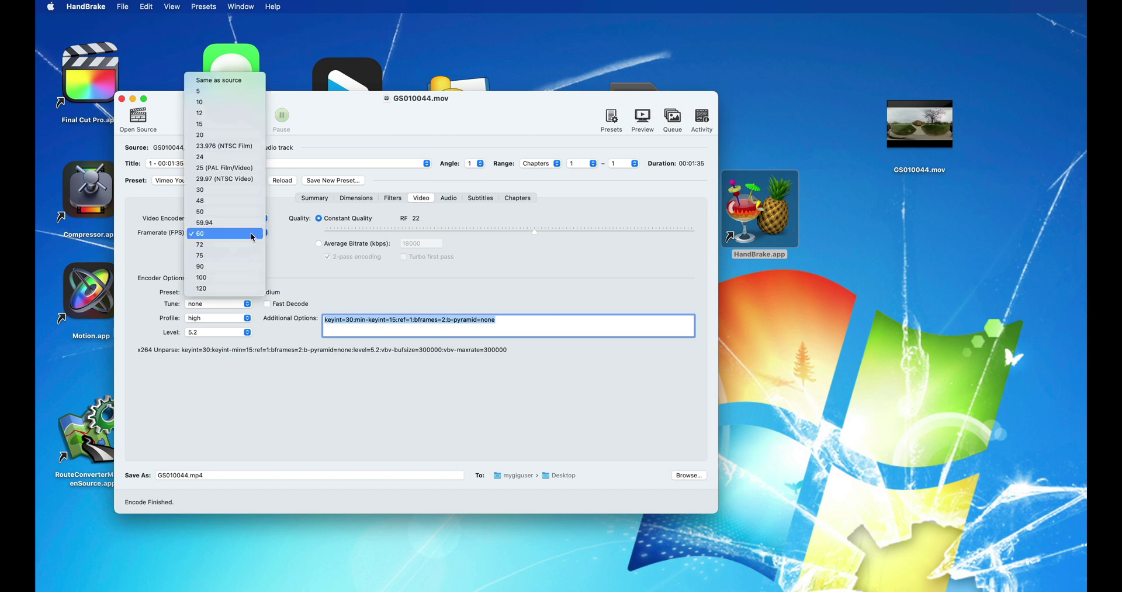
click(243, 180)
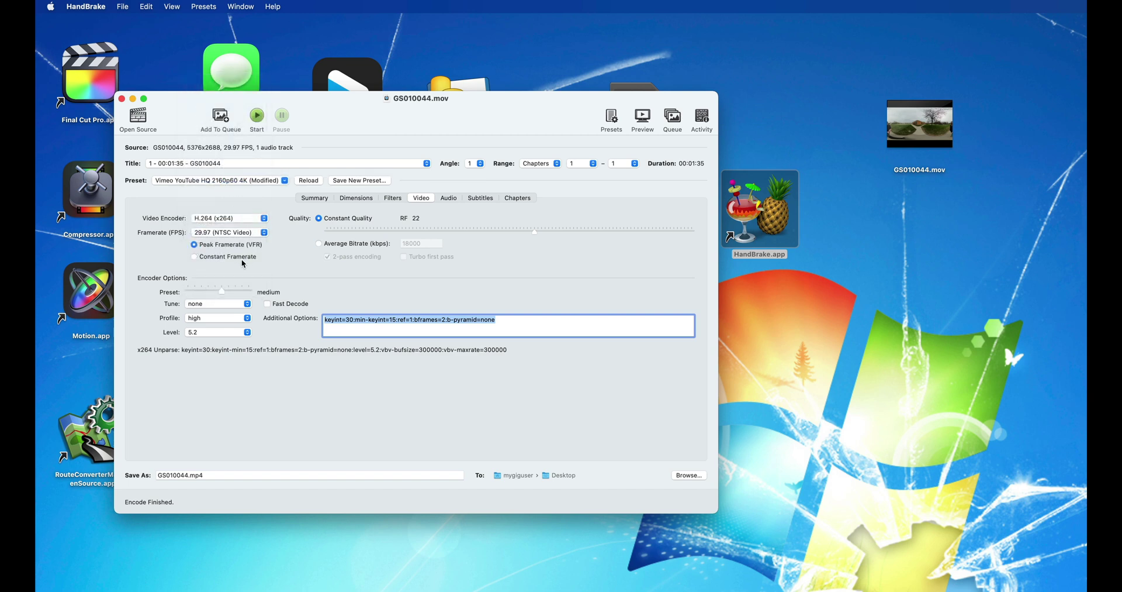
- Return to the Dimensions settings, and check the resolution of GS010044.mov with the inspector in QuickTime Player
click(357, 199)
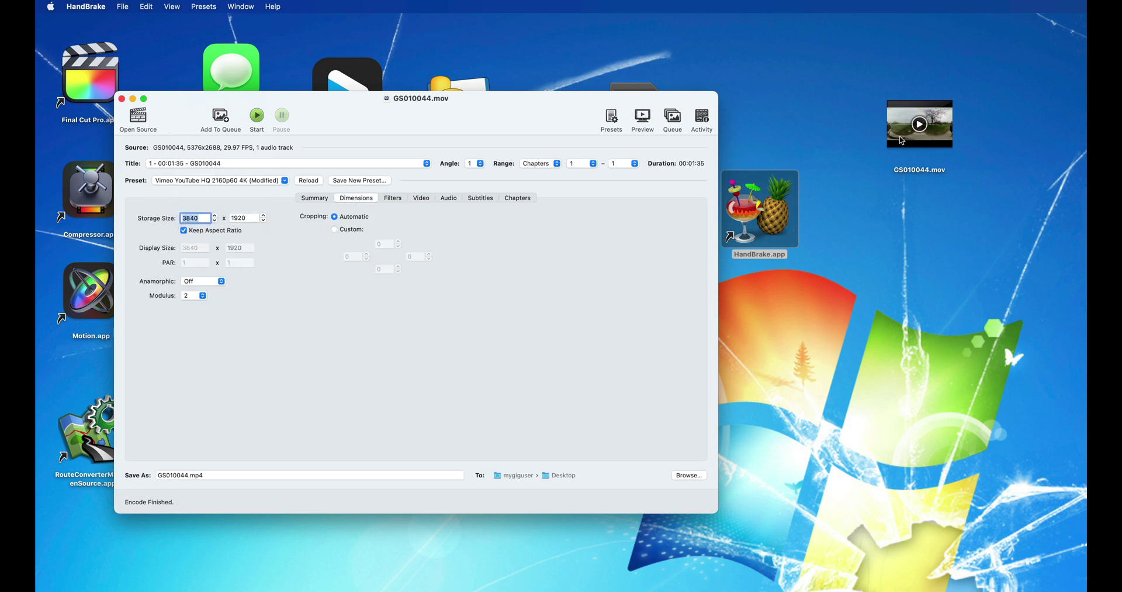
double_click(902, 141)
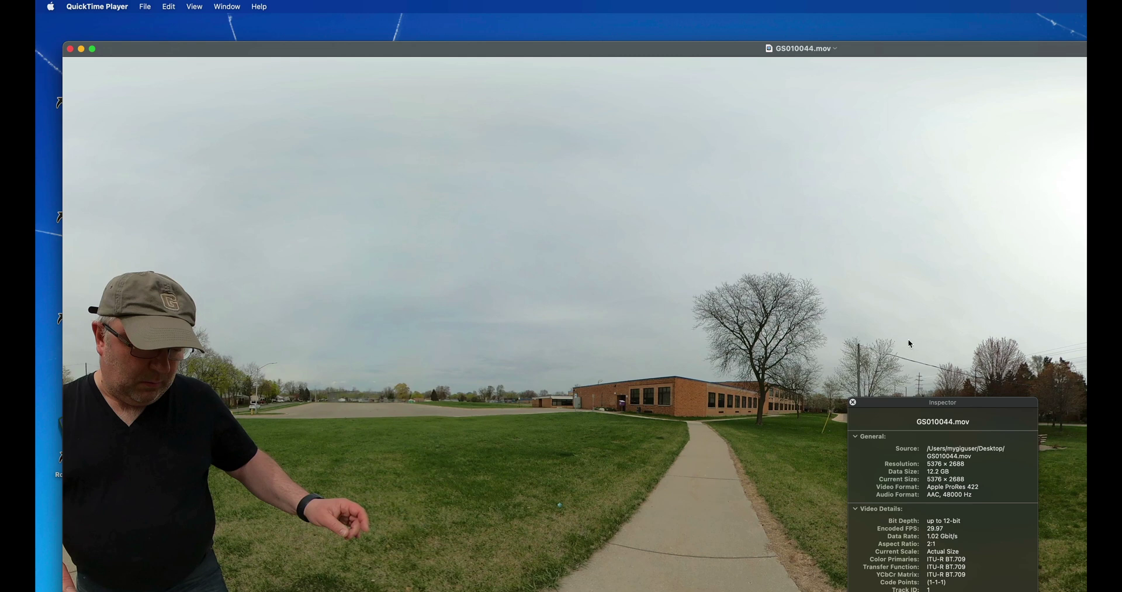
drag(906, 404, 814, 269)
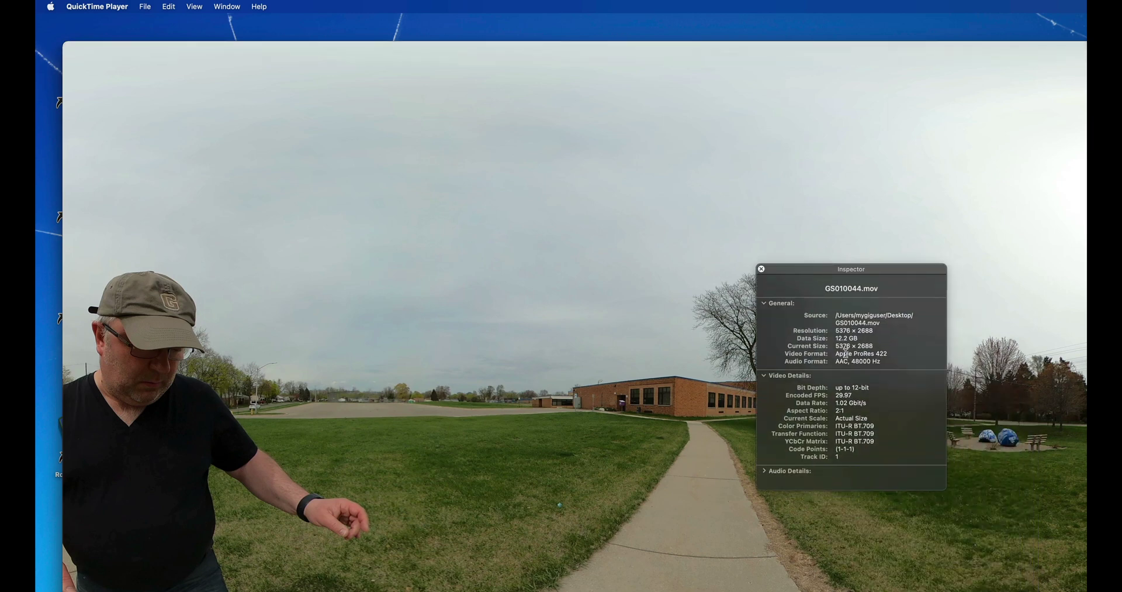
drag(64, 42, 73, 53)
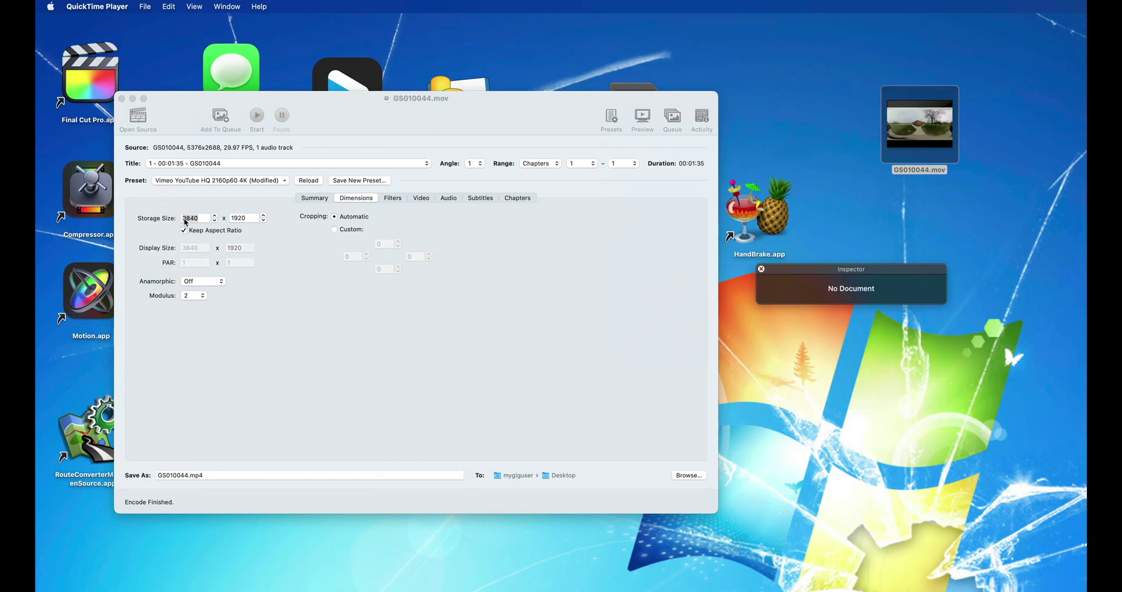
- Set the storage size to 5376 x 2688 in HandBrake
click(186, 221)
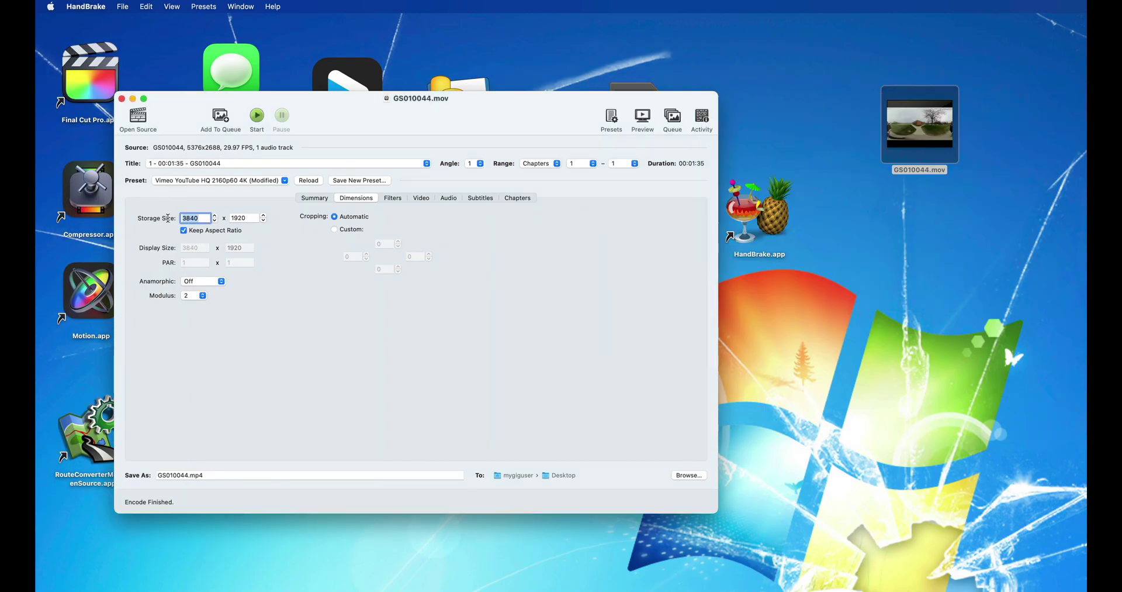
text(5376)
click(252, 218)
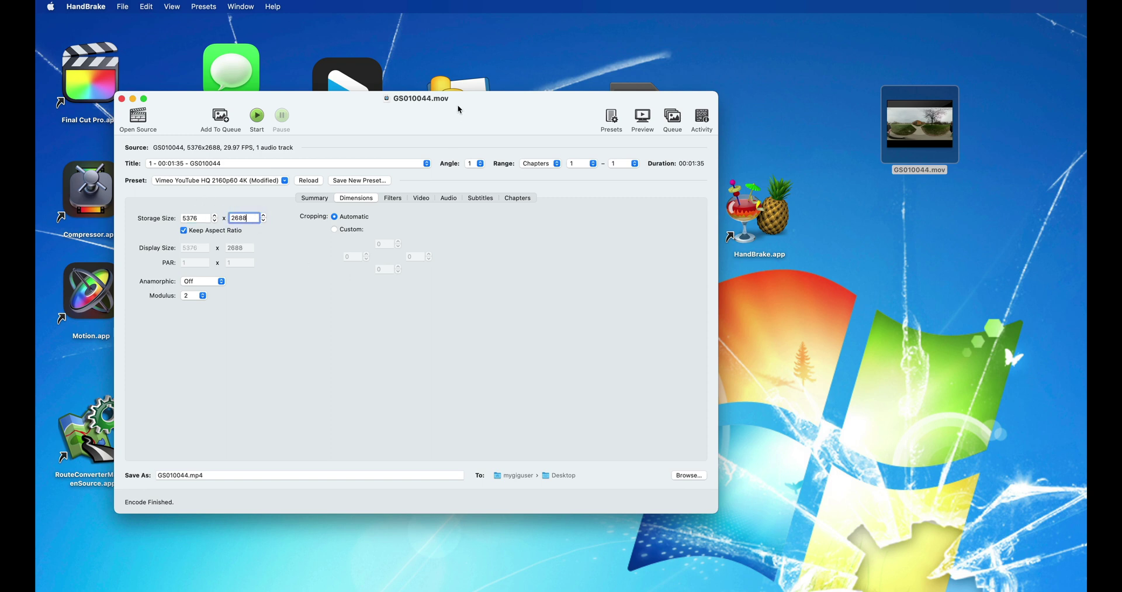
- Save the current settings as a new preset named GoProMAX5.6K in the My Presets category
drag(473, 113, 477, 59)
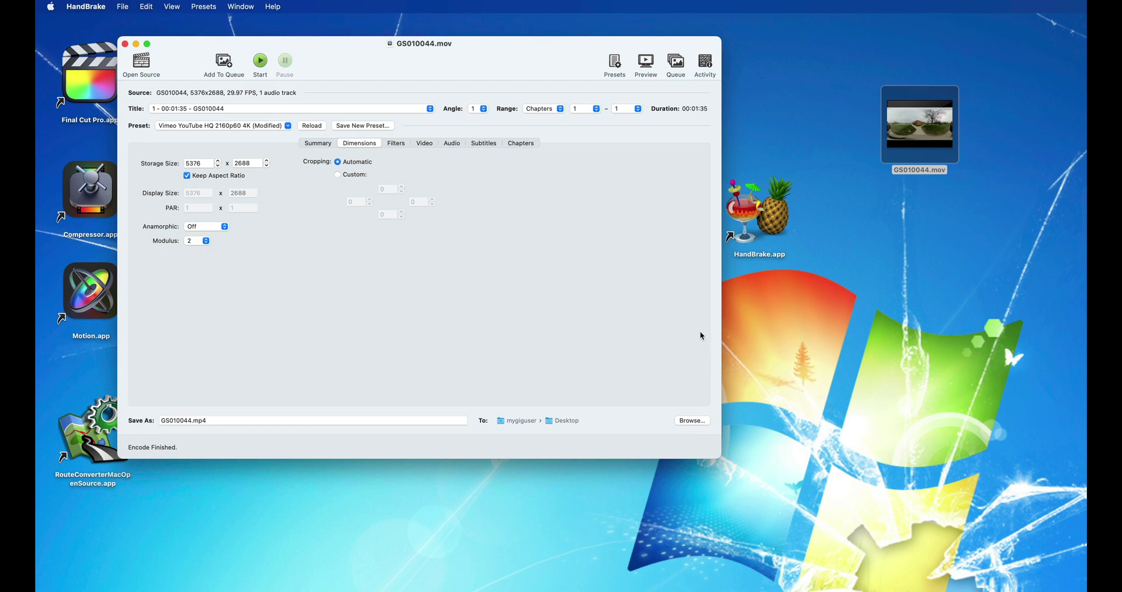
click(618, 70)
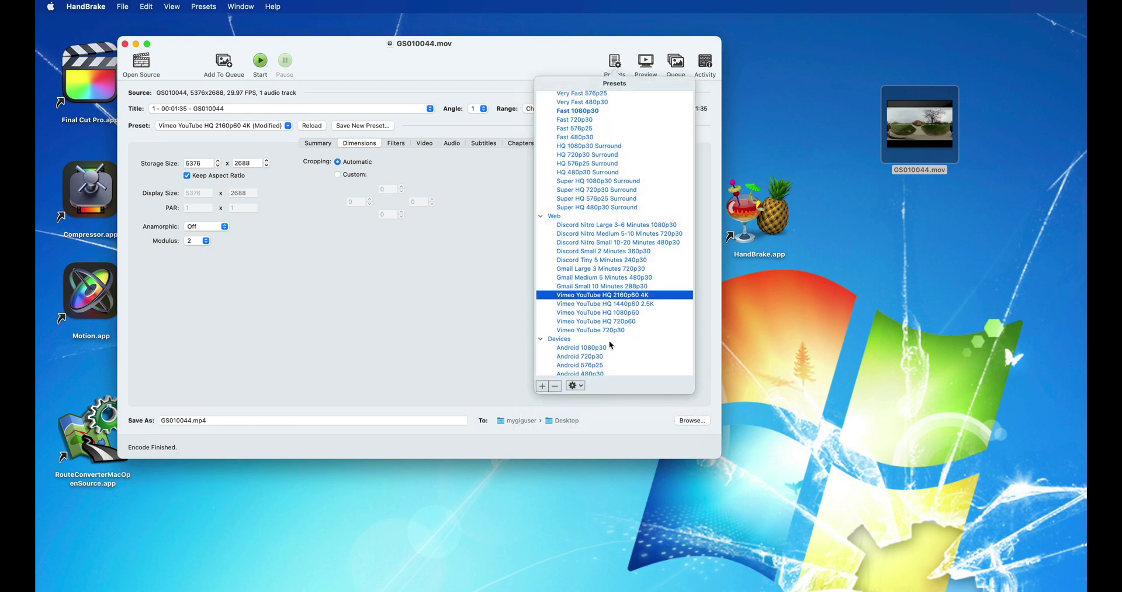
click(543, 386)
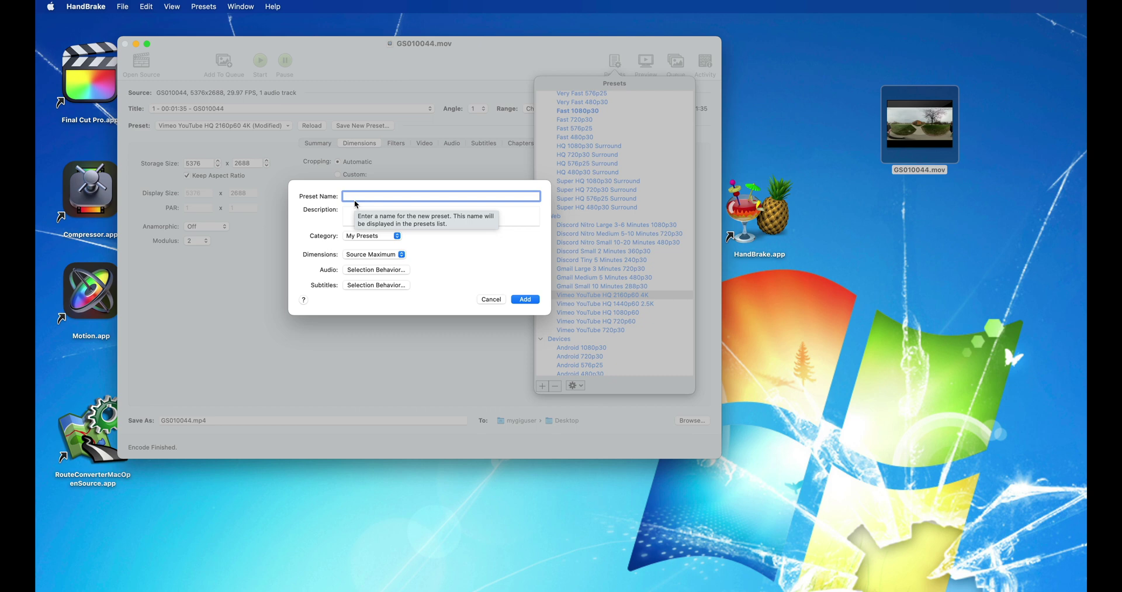
text(GoProMAX5.6K)
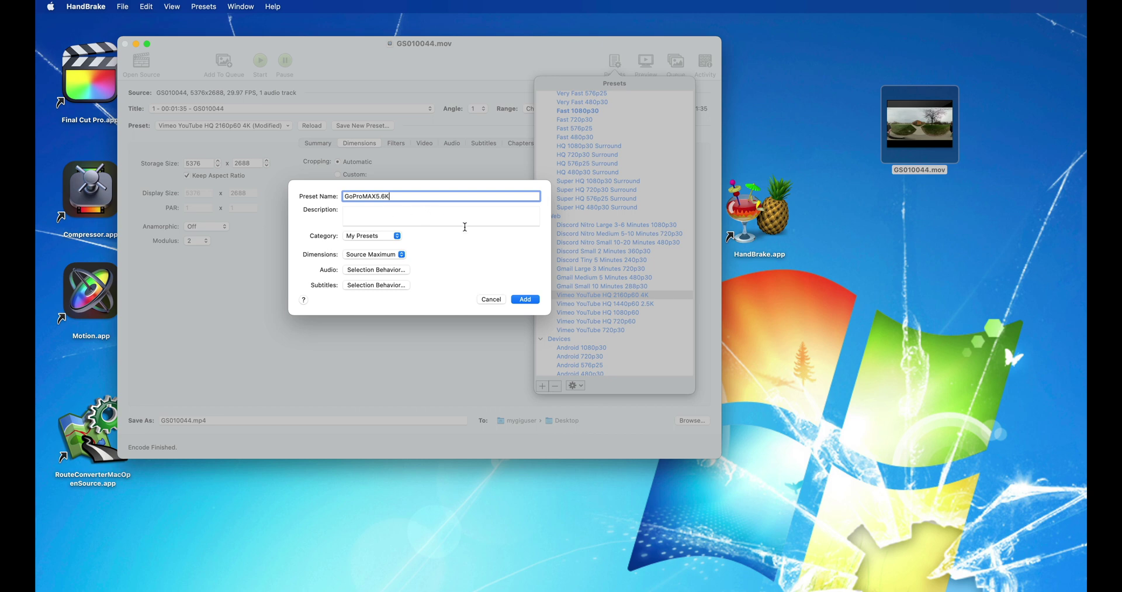
click(526, 299)
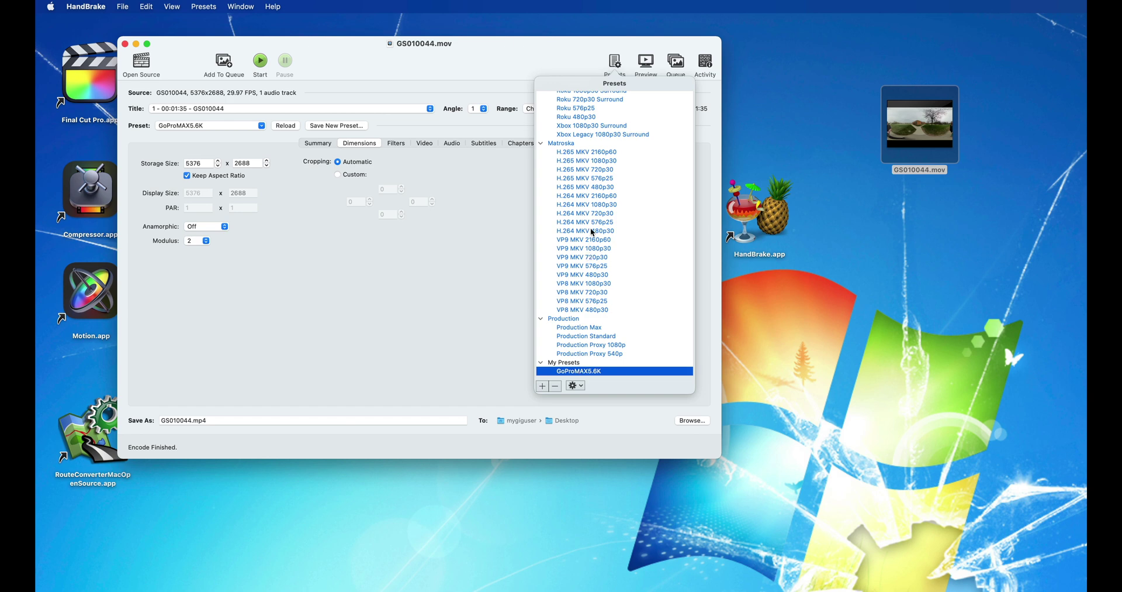
click(598, 198)
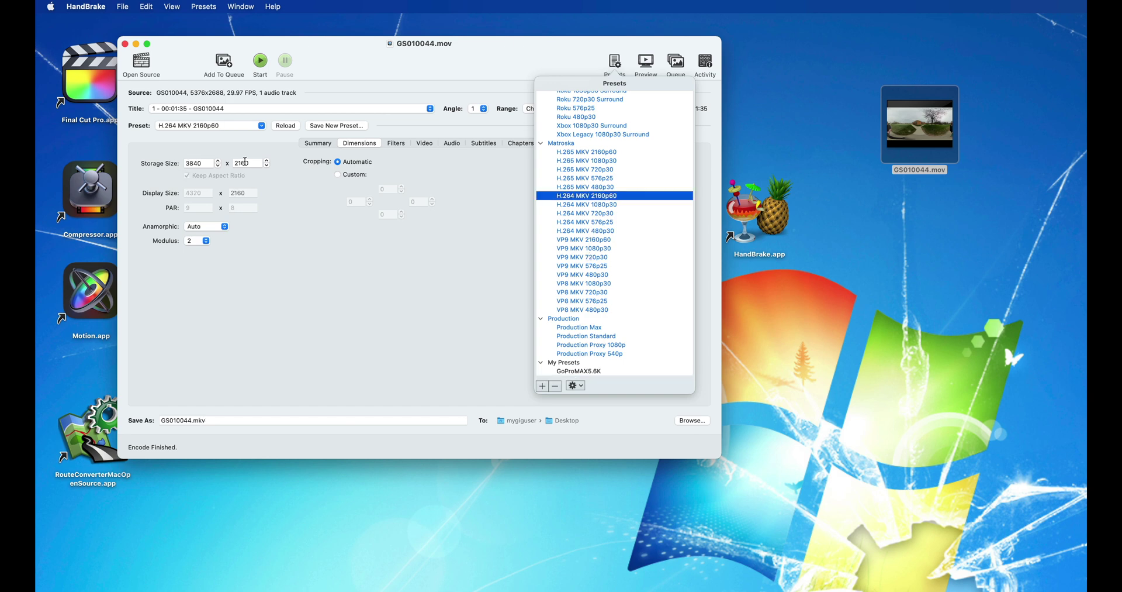
key(Down)
key(Down)
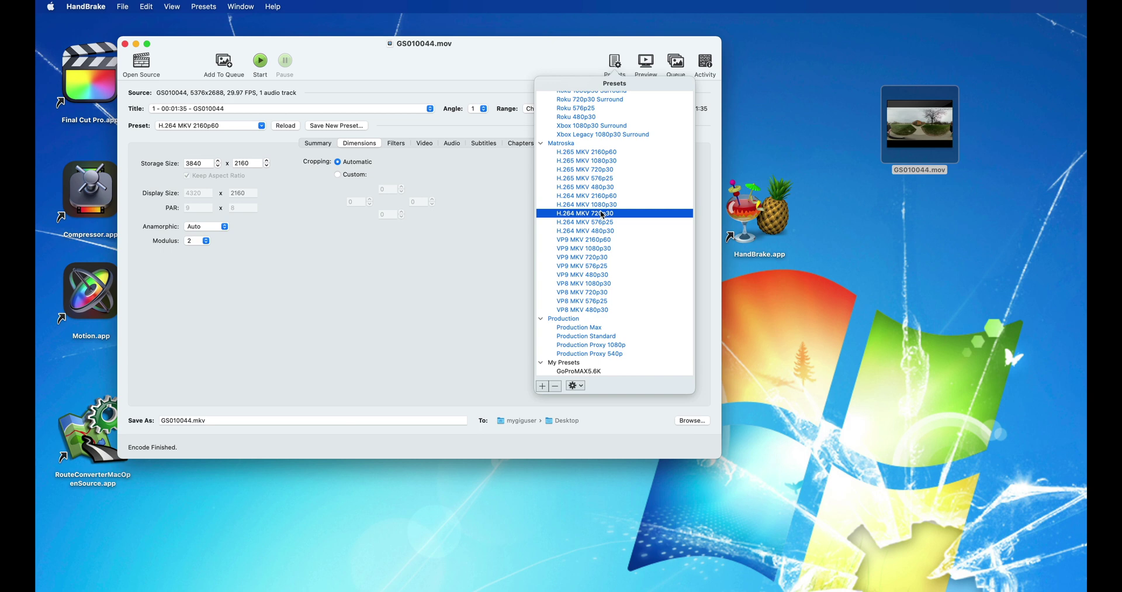
- Select the GoProMAX5.6K preset and start encoding GS010044.mp4 to the Desktop
click(575, 371)
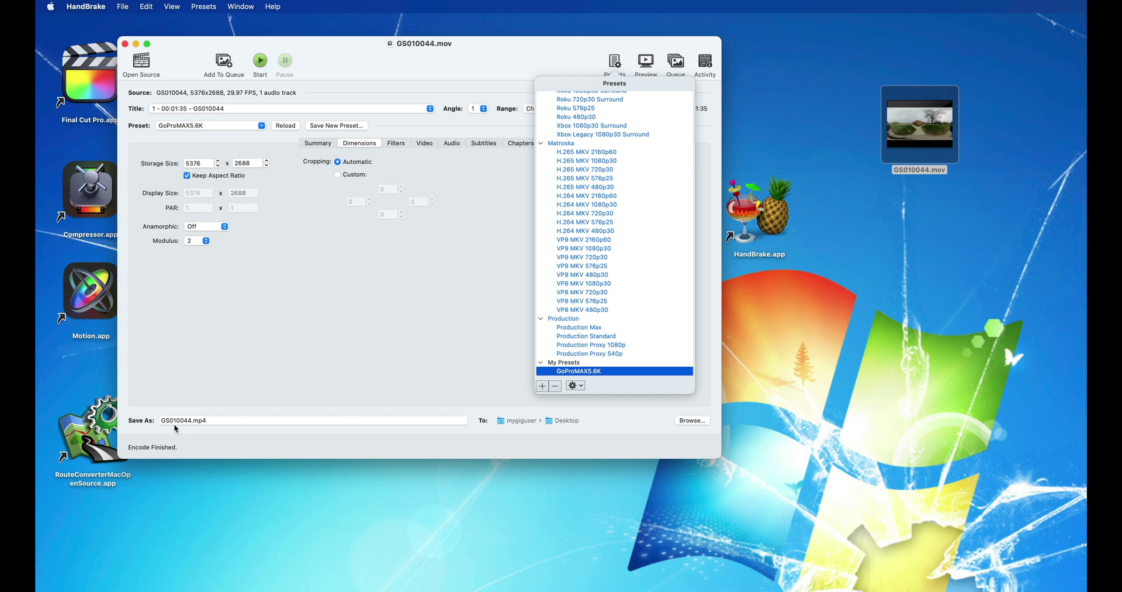
click(263, 65)
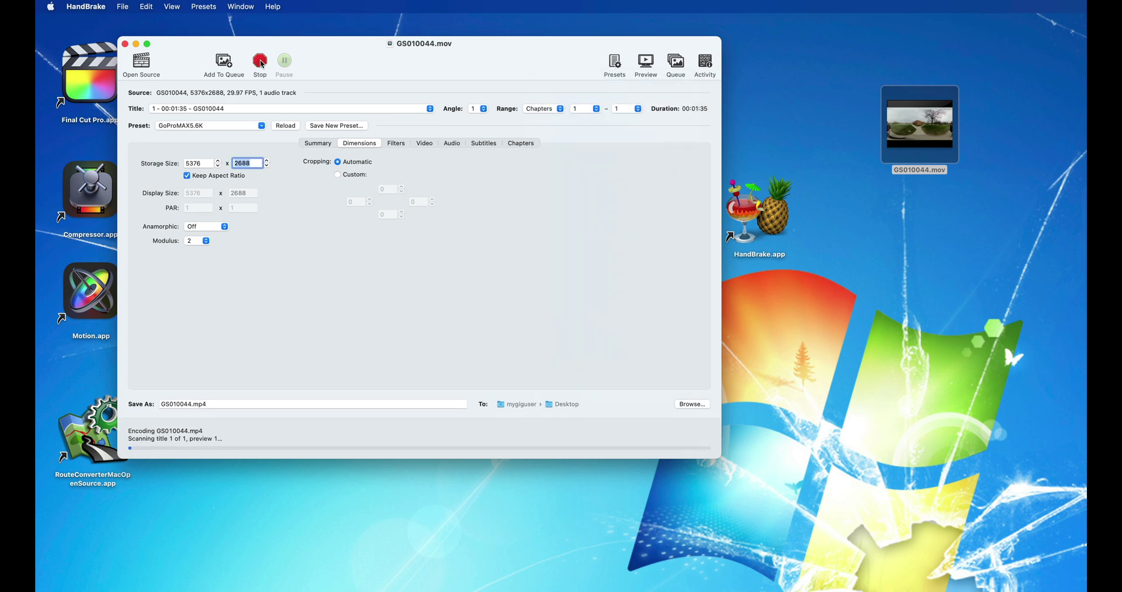
mouse_move(908, 150)
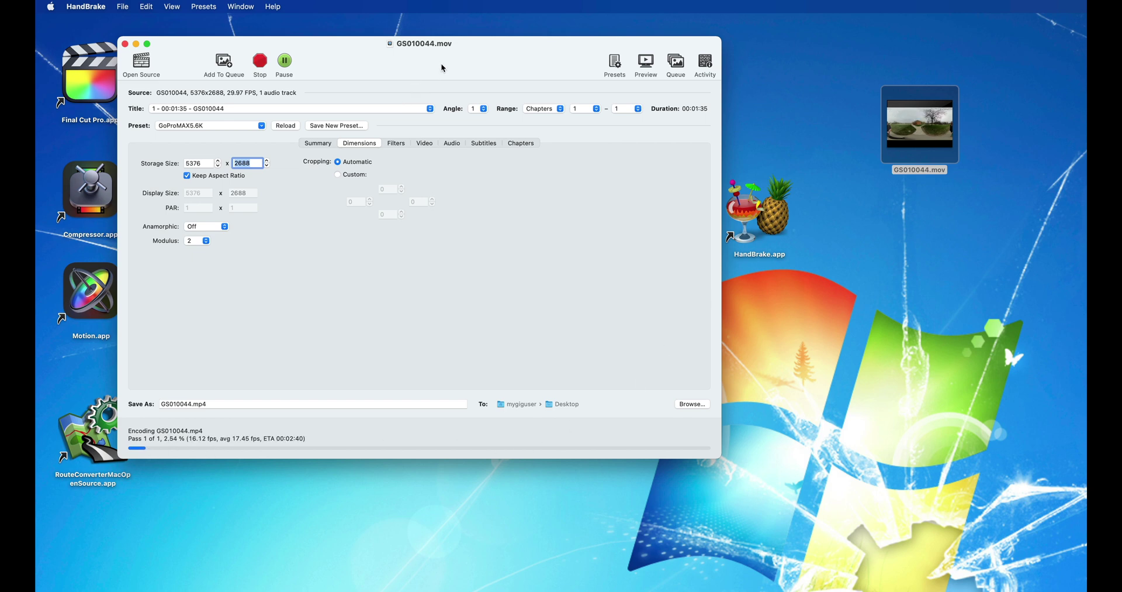
- Move the HandBrake window out of the way, and place the GS010044.360 and Spatial Media Metadata Injector icons side by side below Messages
drag(443, 68, 740, 202)
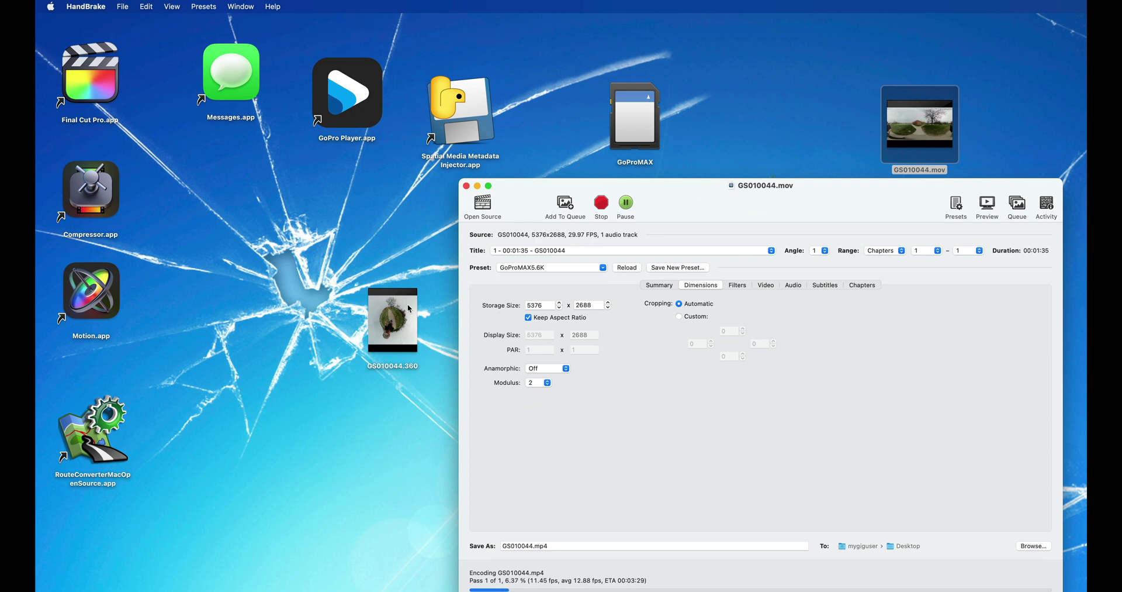
drag(408, 304, 208, 211)
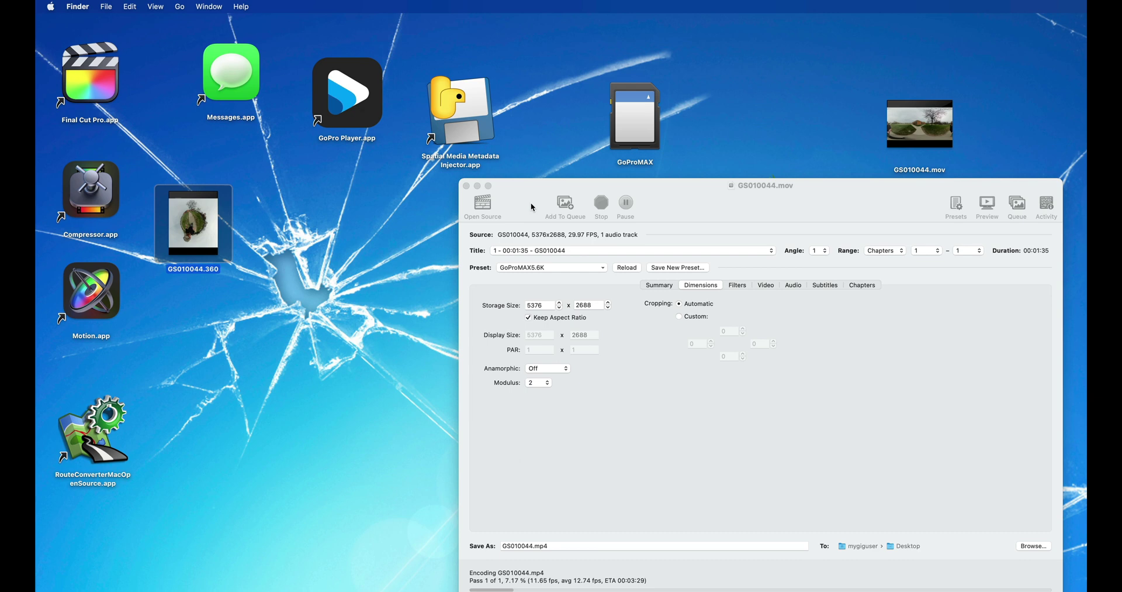
drag(744, 202, 750, 144)
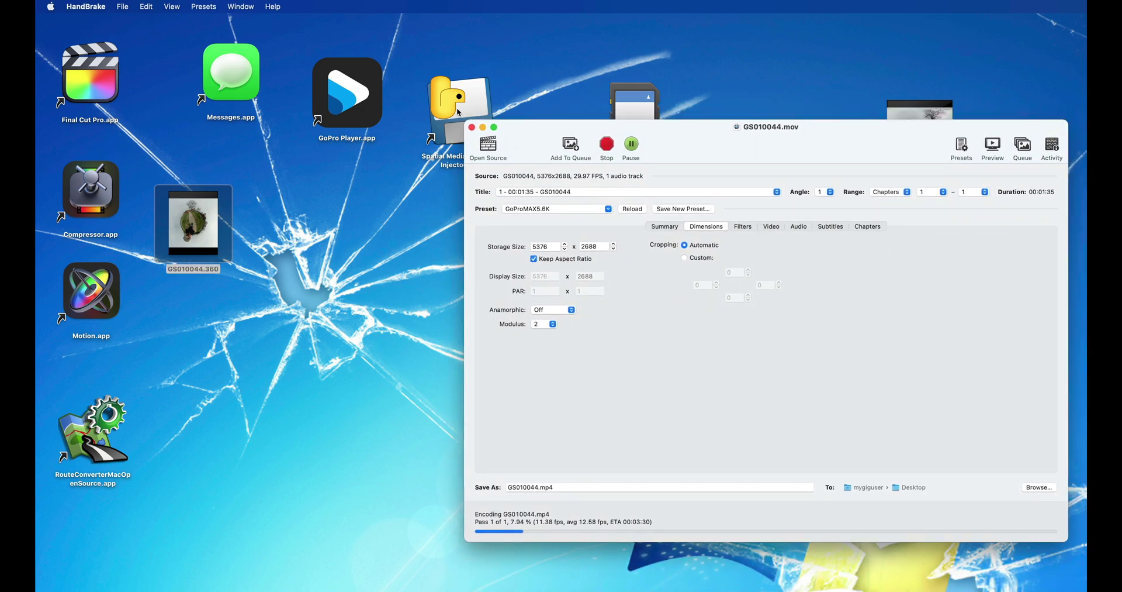
drag(460, 109, 290, 201)
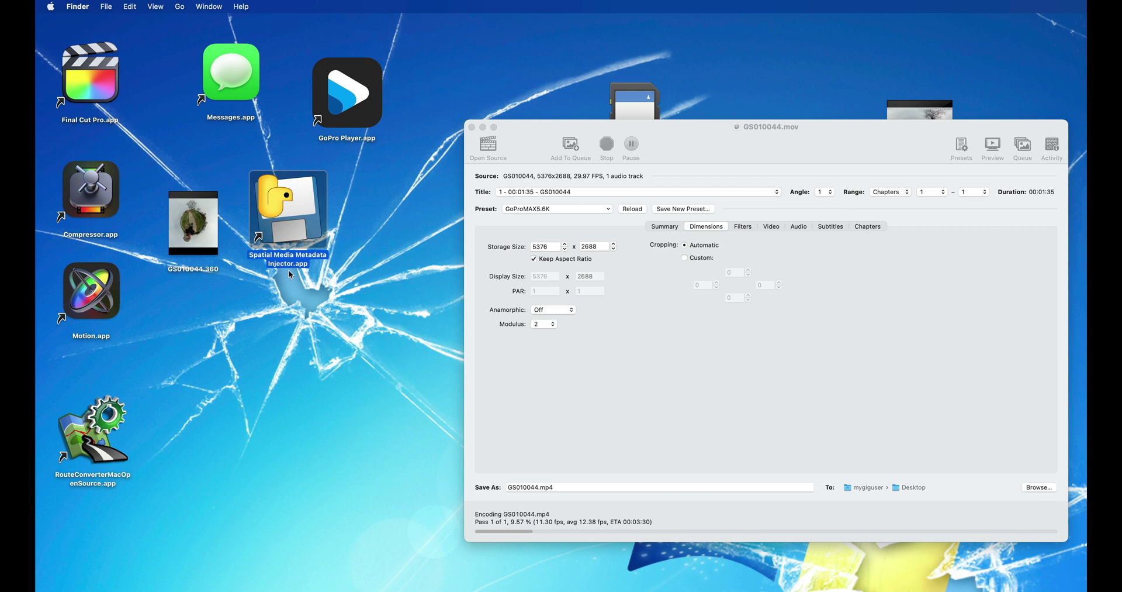
- Check the file information of GS010044.360 on the desktop, and close the info window
click(194, 228)
key(super+i)
key(super+w)
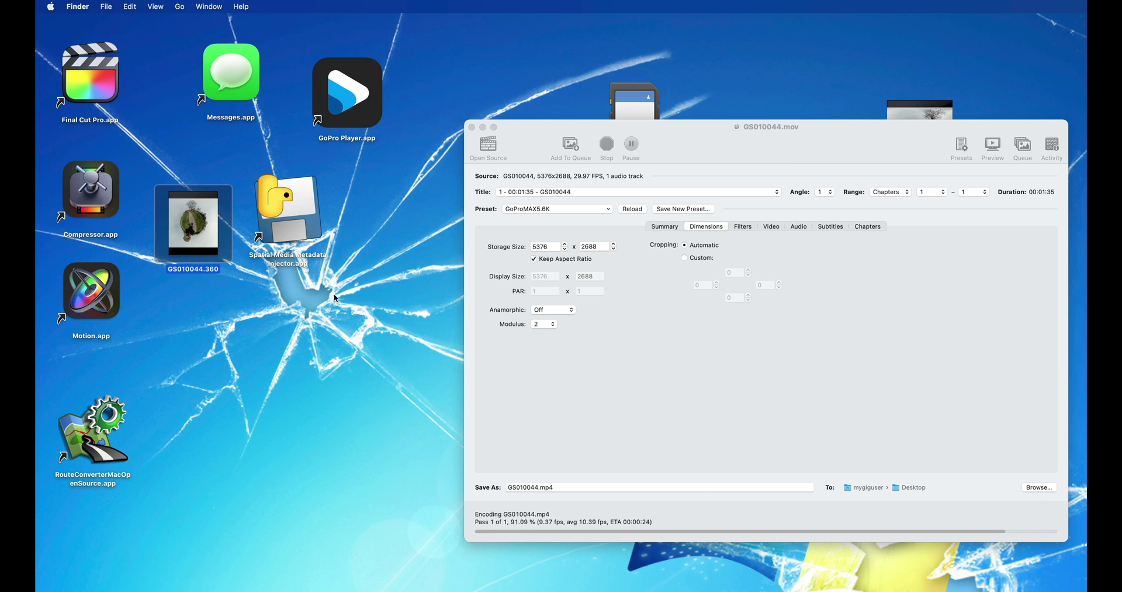
- Place the Spatial Media Metadata Injector icon directly below GS010044.360, and launch the app
drag(304, 224, 201, 331)
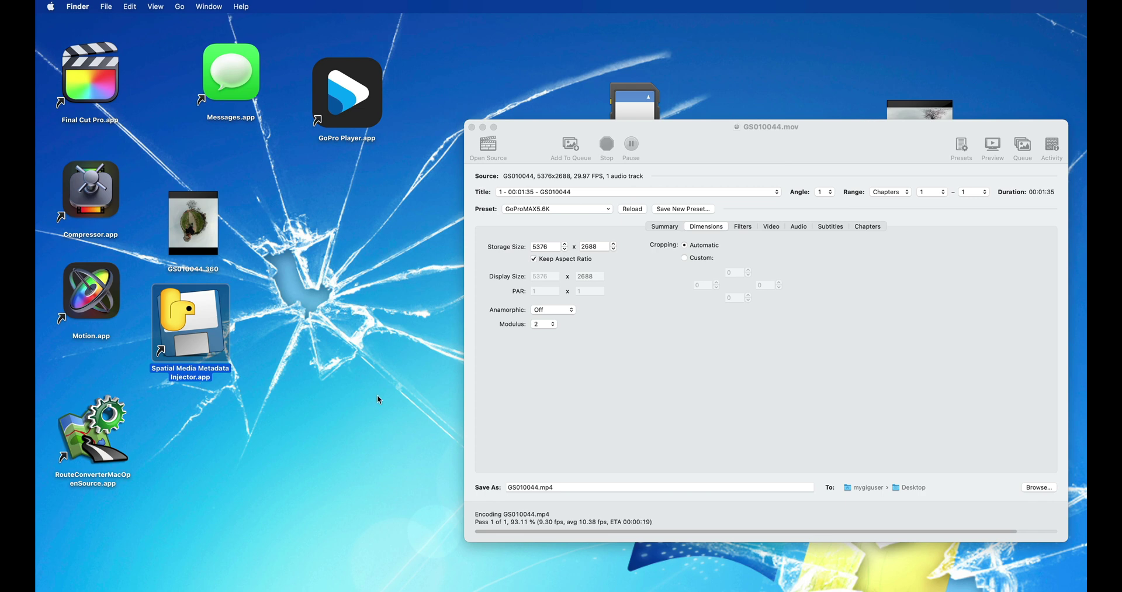
double_click(201, 326)
drag(187, 26, 209, 34)
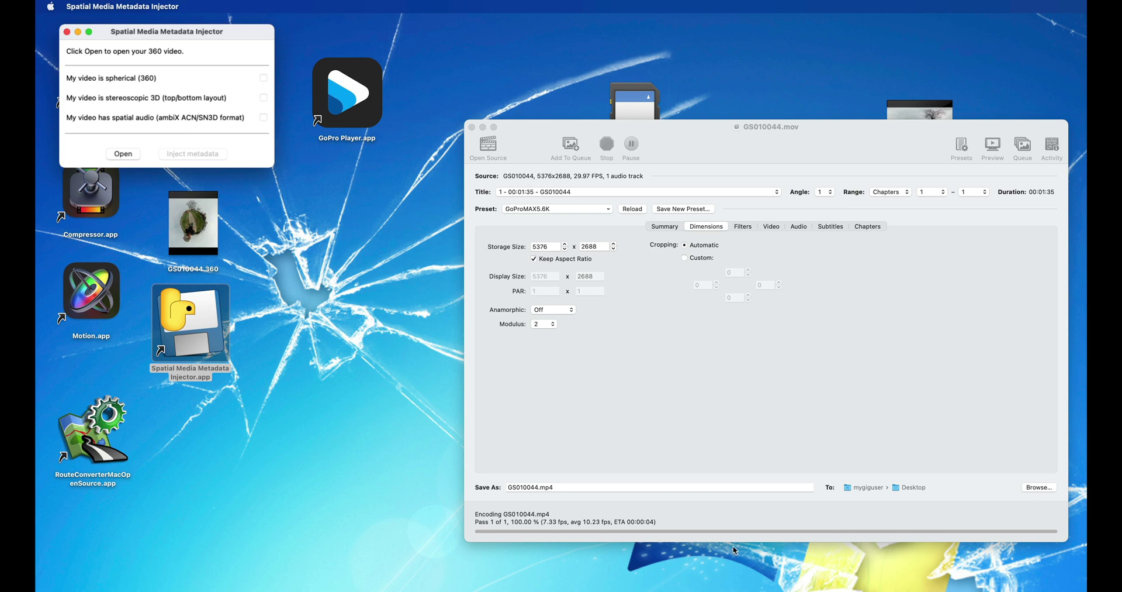
- Place the encoded GS010044.mp4 beside GS010044.mov on the desktop, and close the HandBrake window
drag(720, 129, 619, 89)
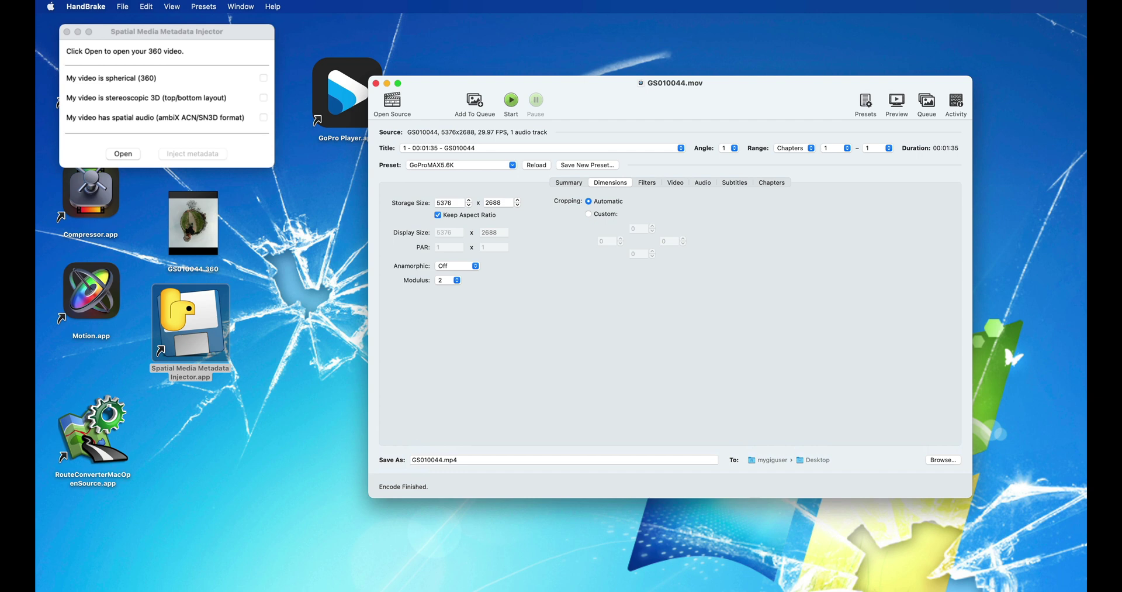
key(super+Tab)
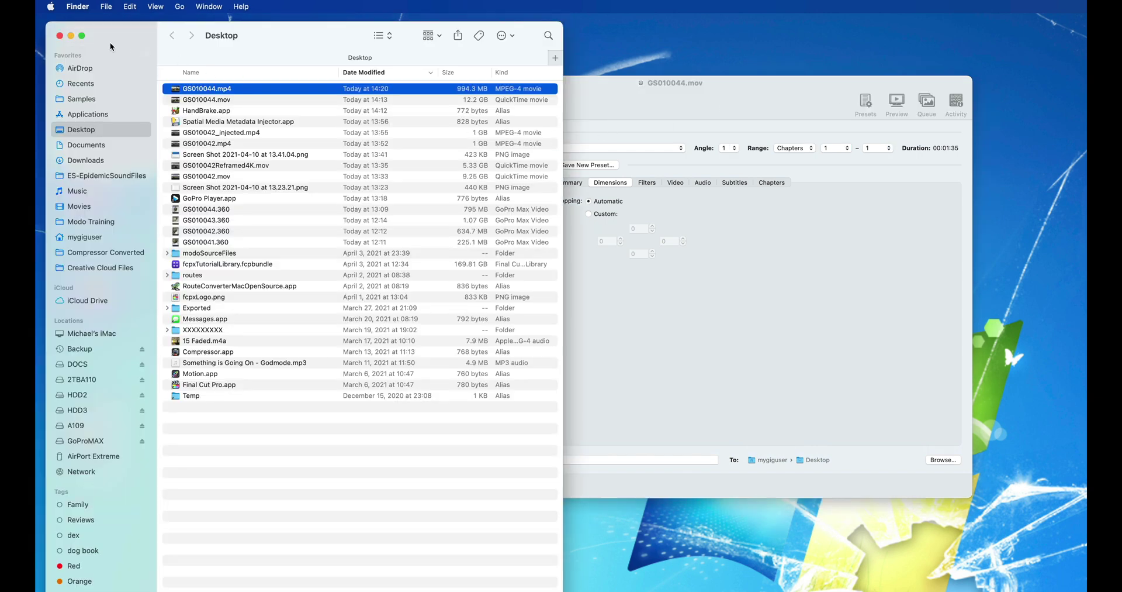
click(59, 36)
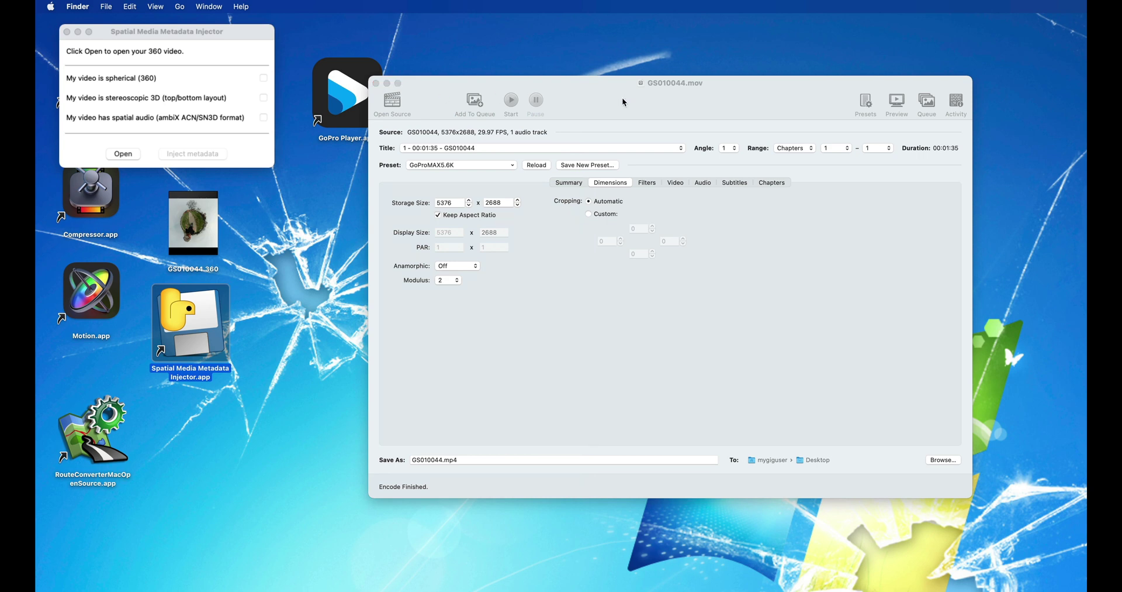
drag(624, 100, 557, 185)
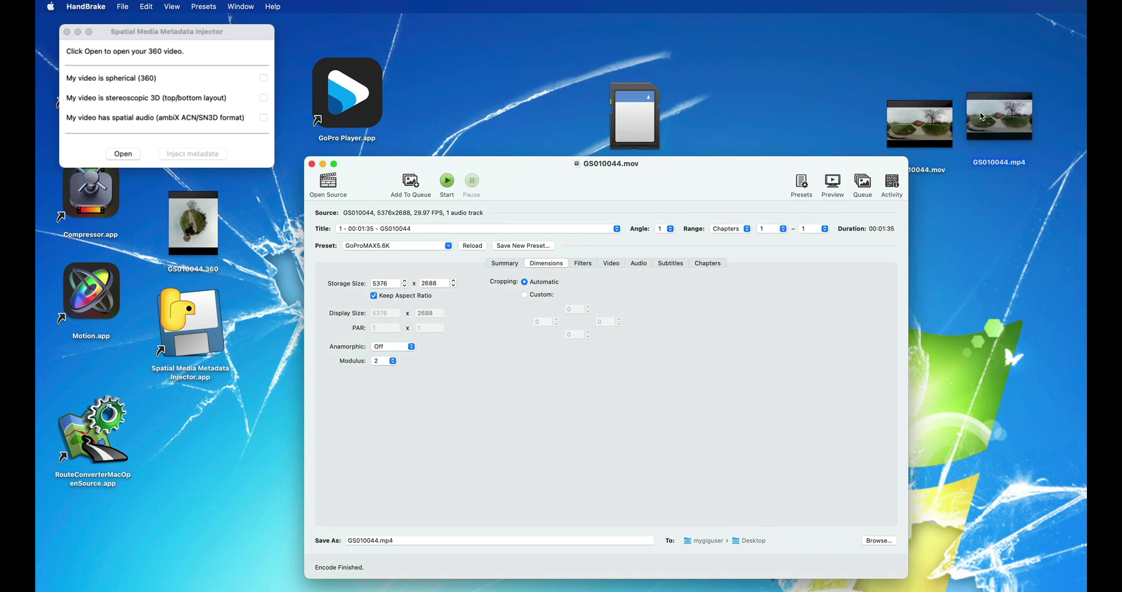
click(1019, 171)
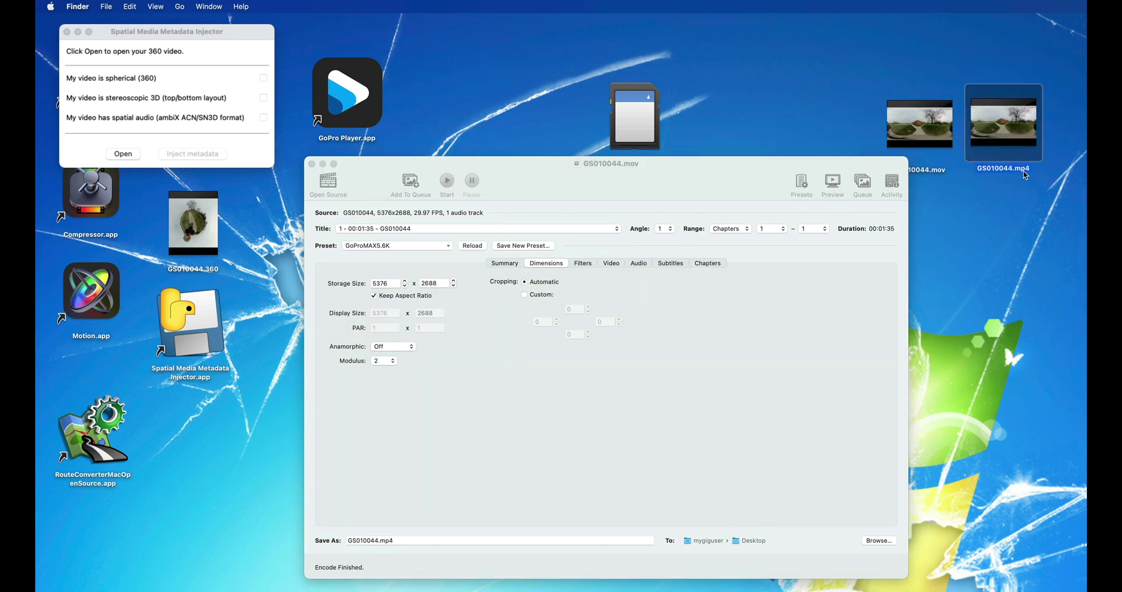
click(312, 165)
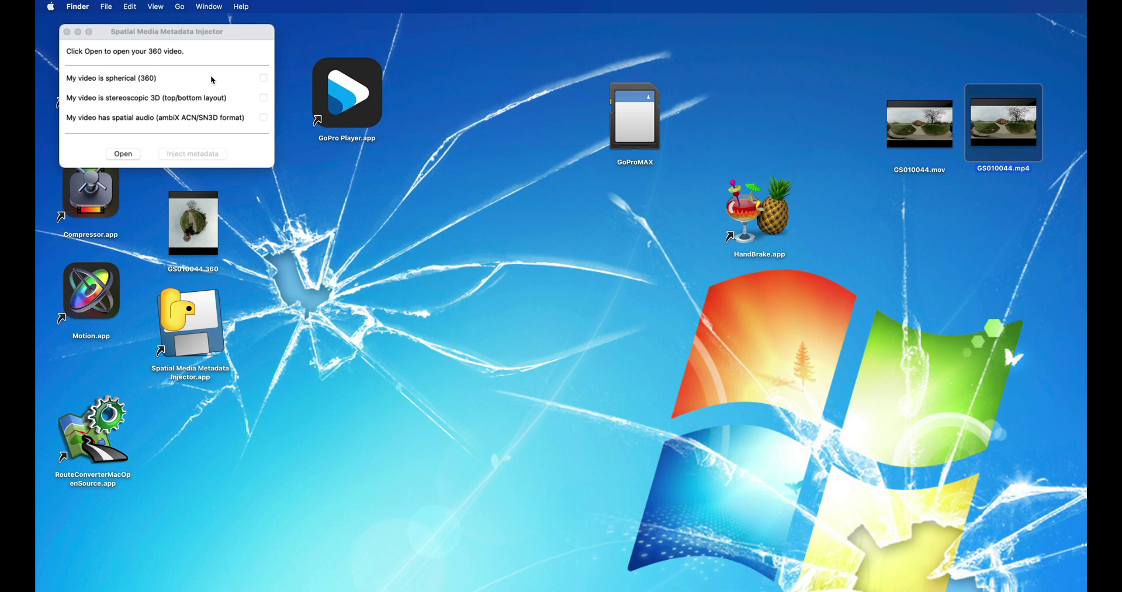
- Inject spherical metadata into GS010042.mp4 and save it to the Desktop, replacing the existing GS010042_injected.mp4
click(127, 157)
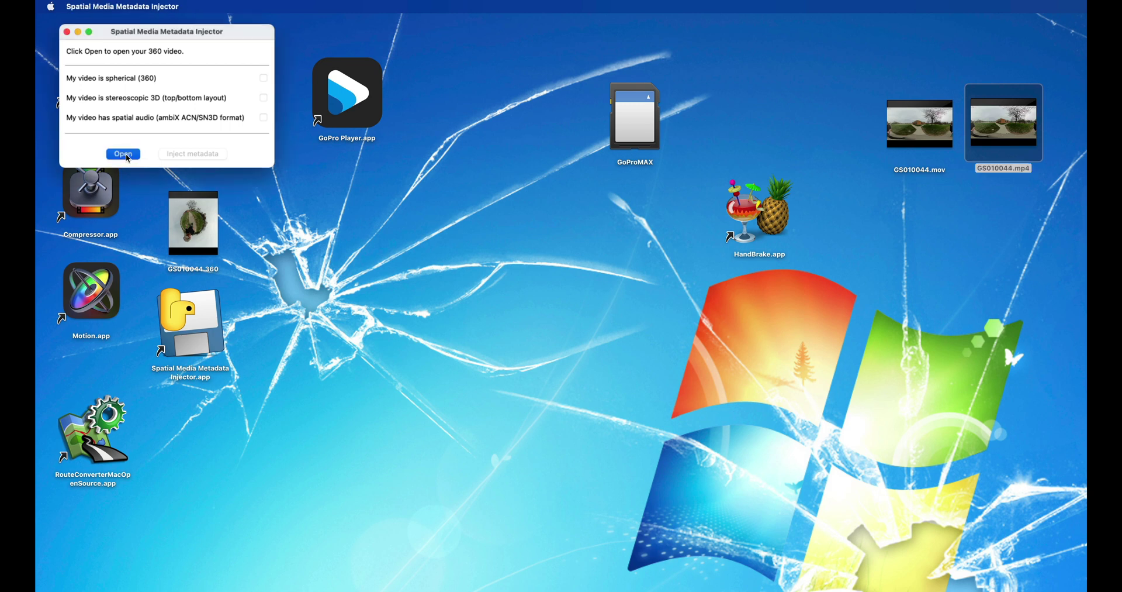
click(125, 154)
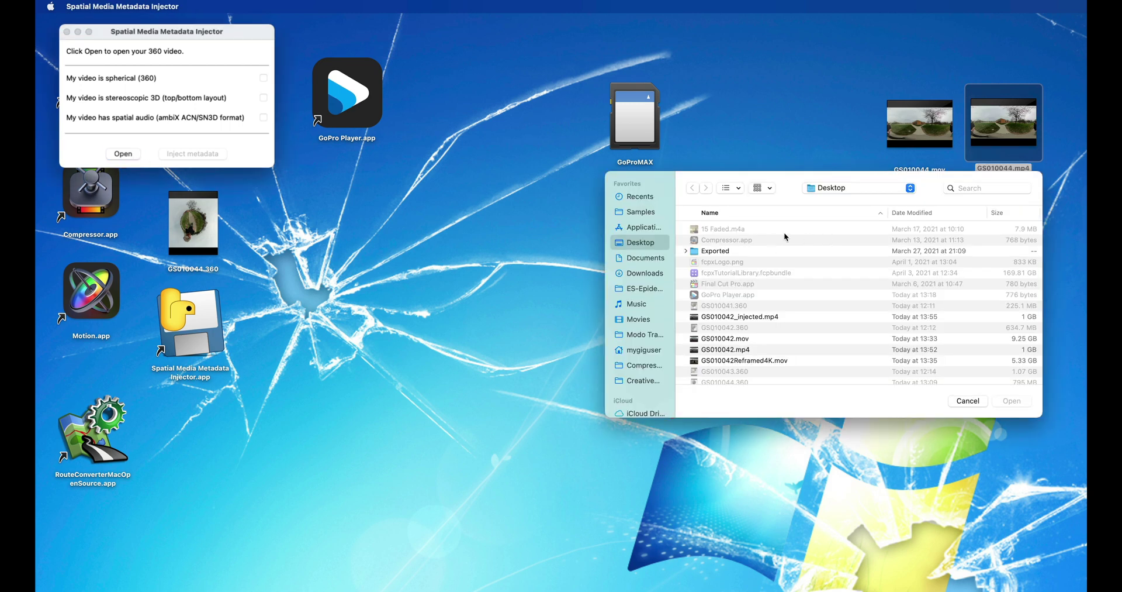
click(742, 350)
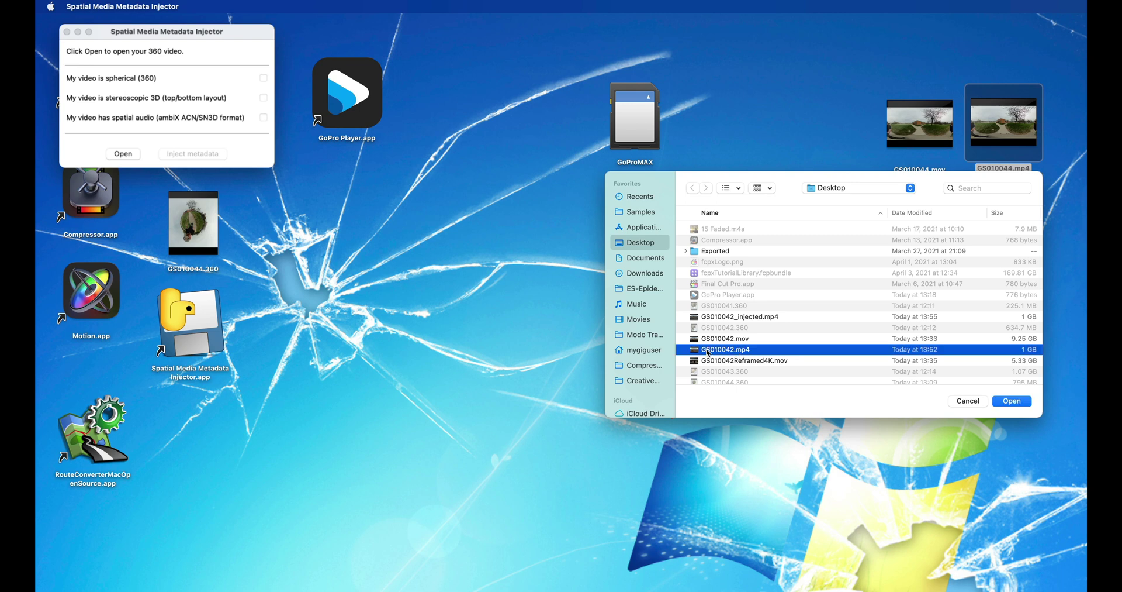
click(1012, 401)
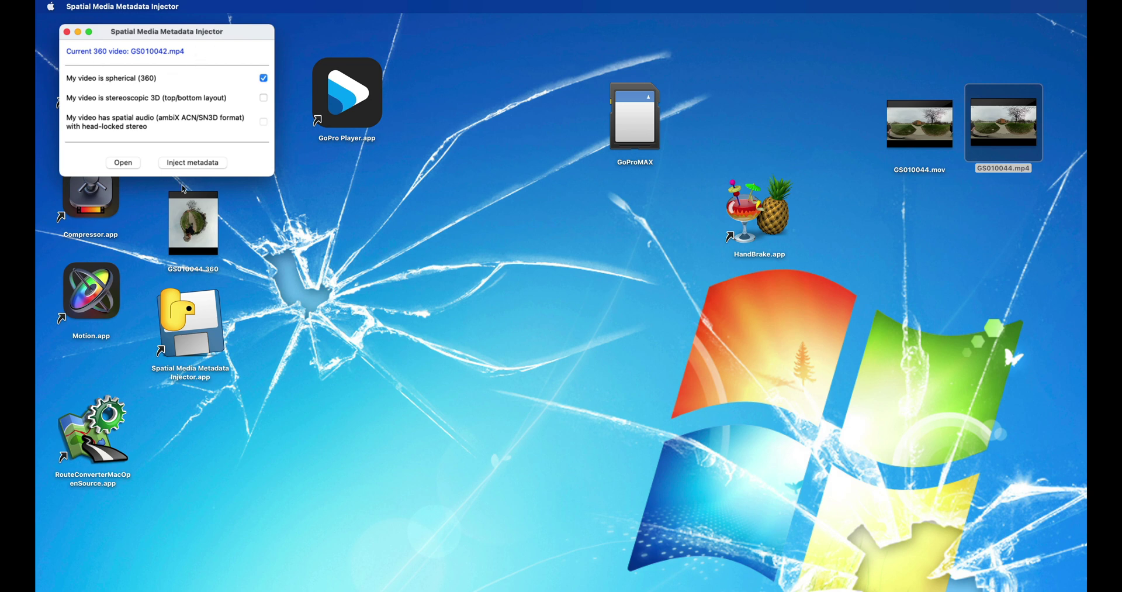
click(204, 163)
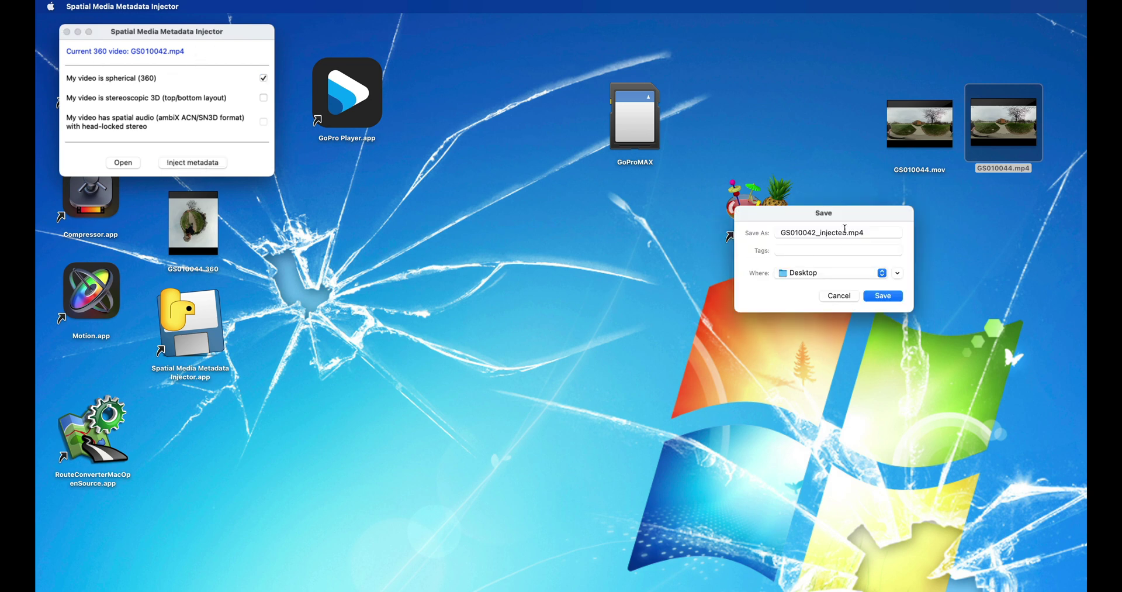
click(891, 302)
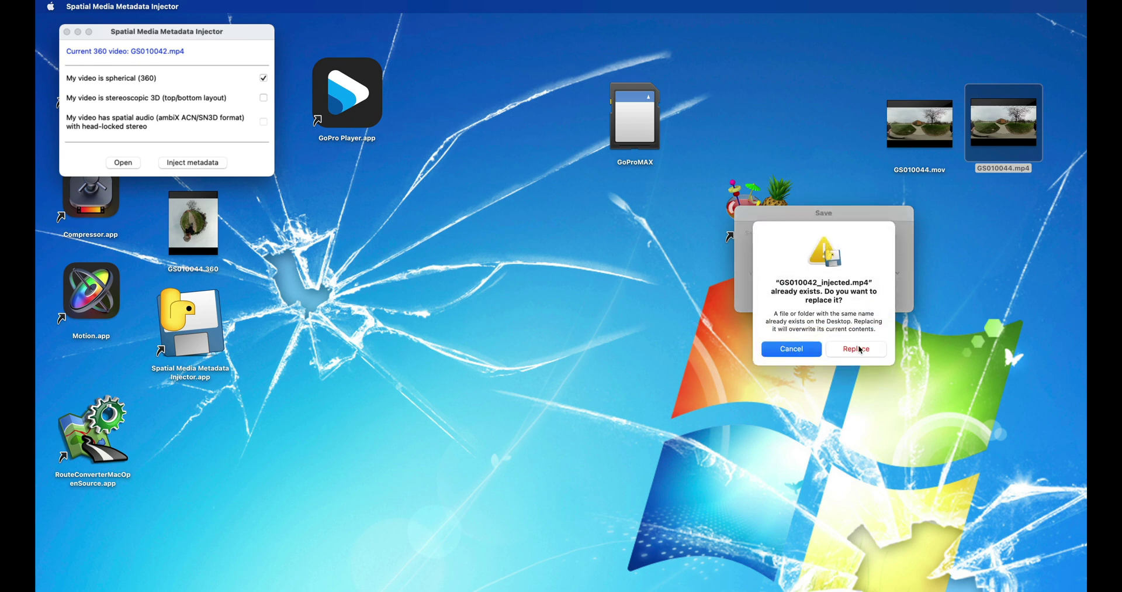
click(863, 350)
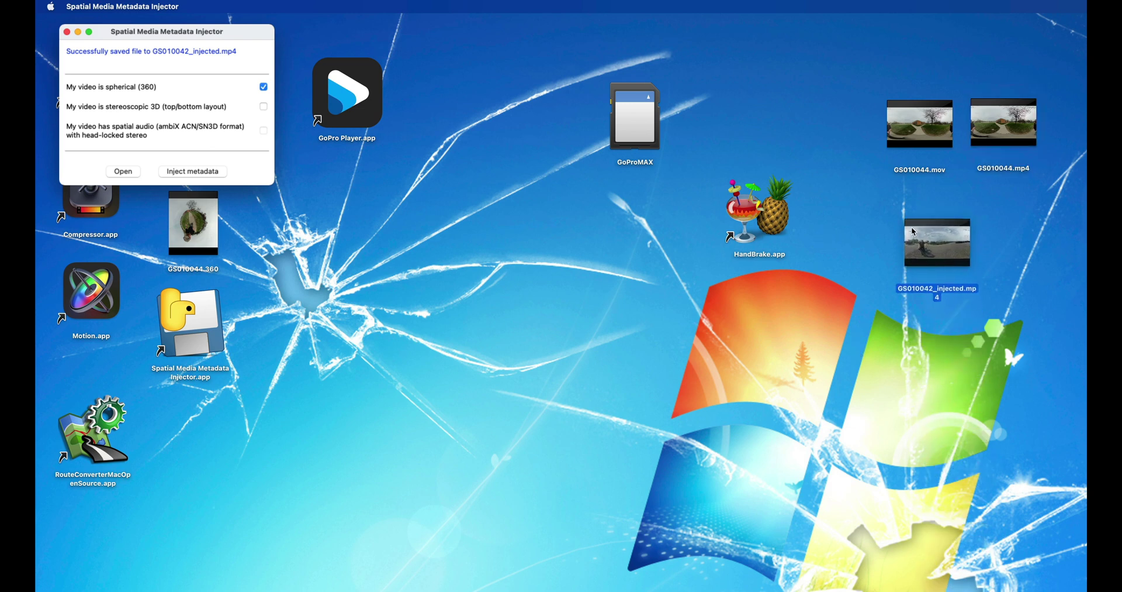
- Place GS010042_injected.mp4 below GS010044.mov, and move it away out of the work area
click(894, 206)
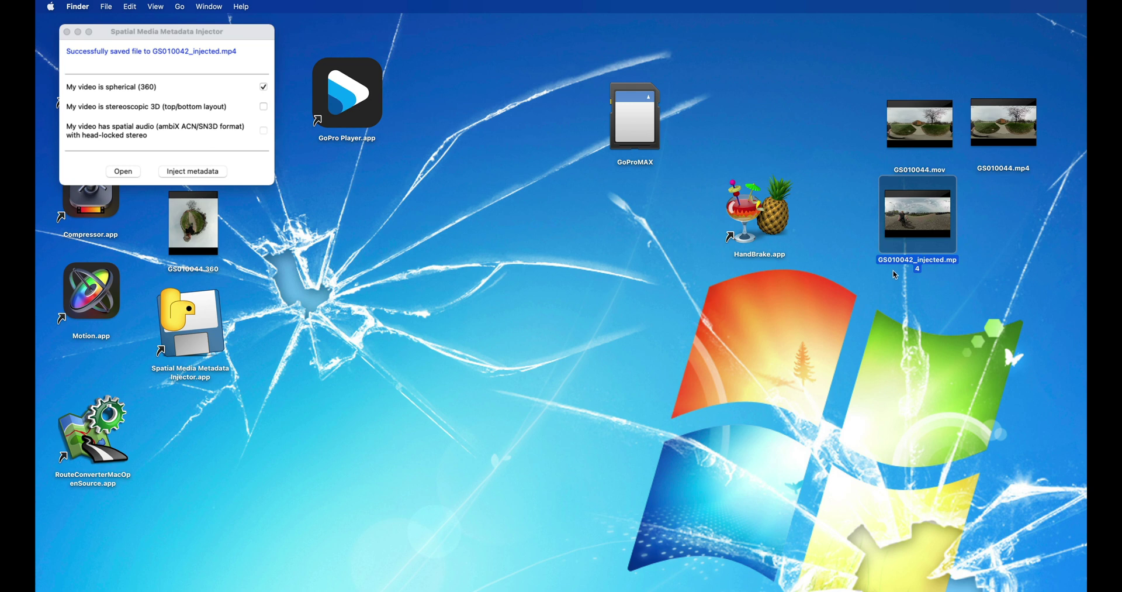
mouse_move(918, 215)
drag(895, 205, 1087, 234)
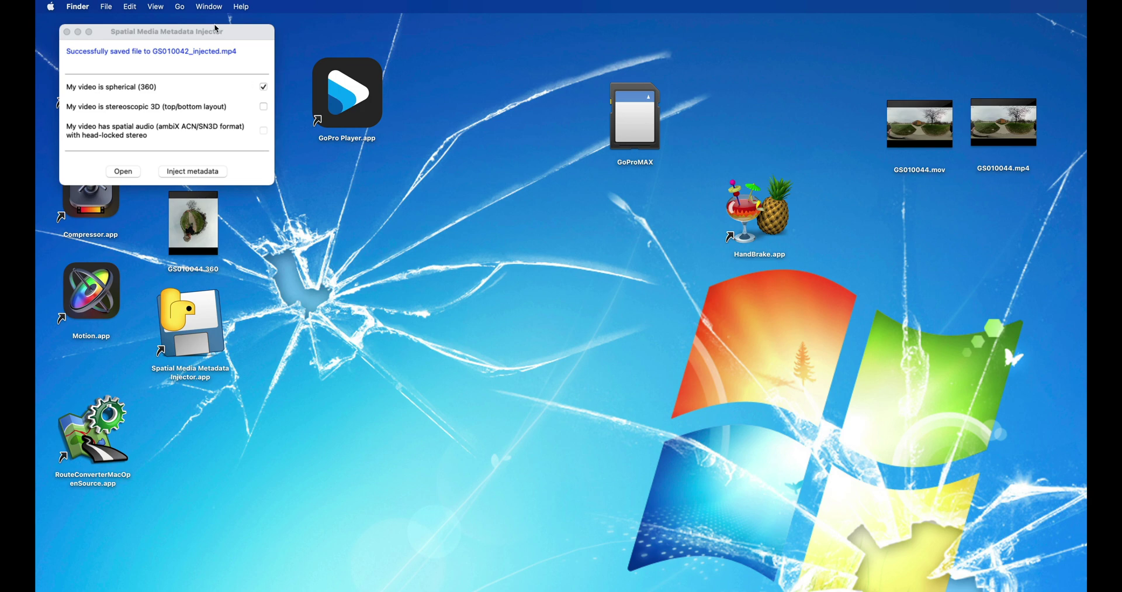
- Load GS010044.mp4 in the metadata injector as a spherical video, and save it with injected metadata to the Desktop as GS010044_injected.mp4
drag(178, 32, 401, 259)
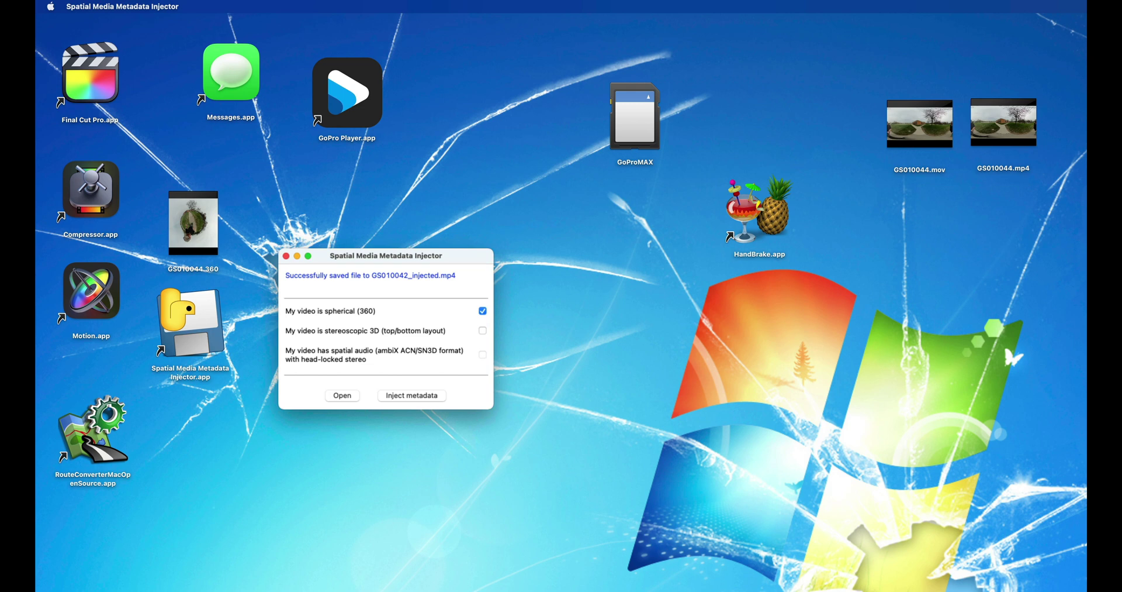
click(342, 396)
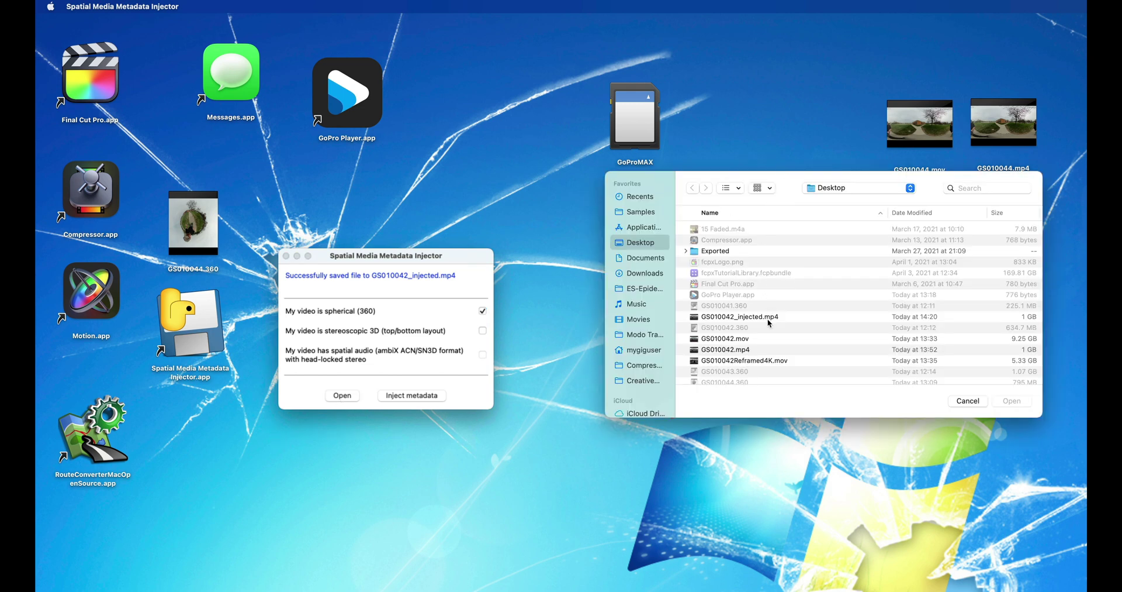
scroll(770, 323, down, 3)
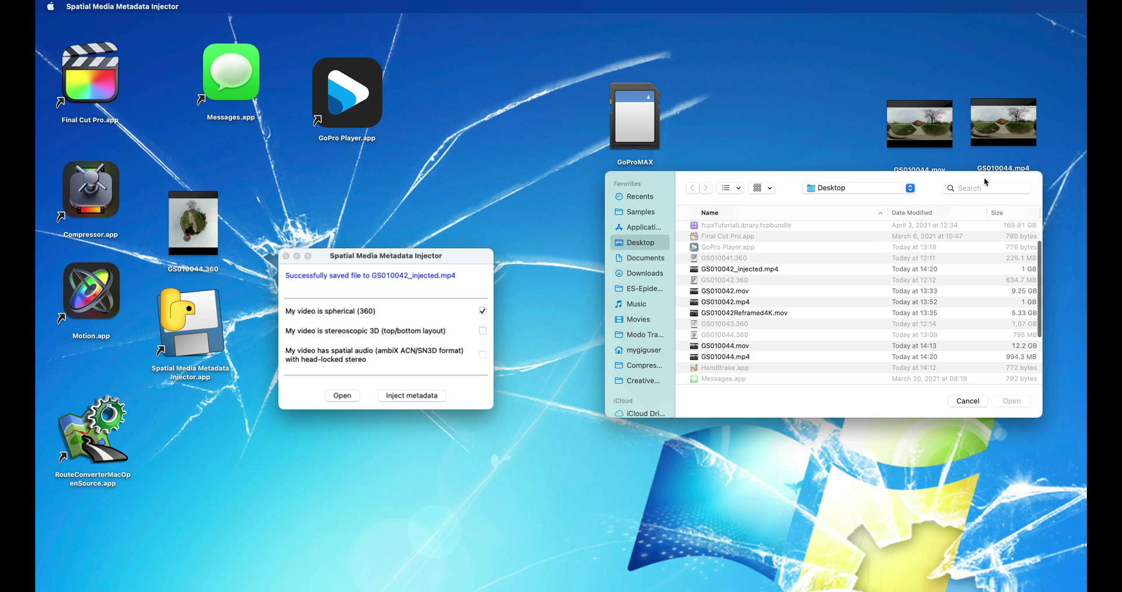
click(740, 357)
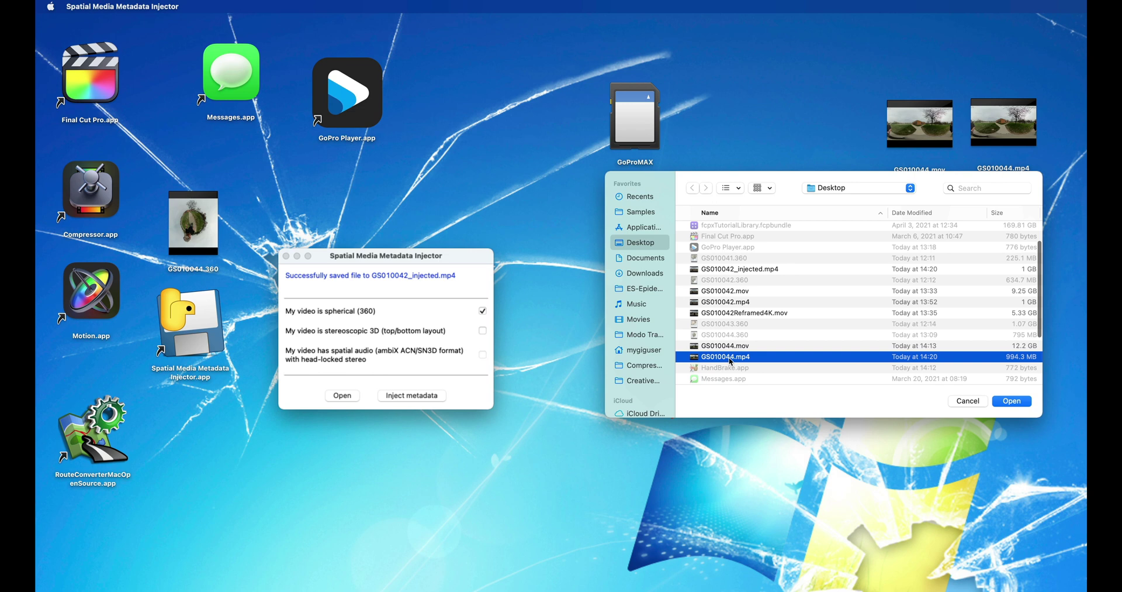
click(1009, 402)
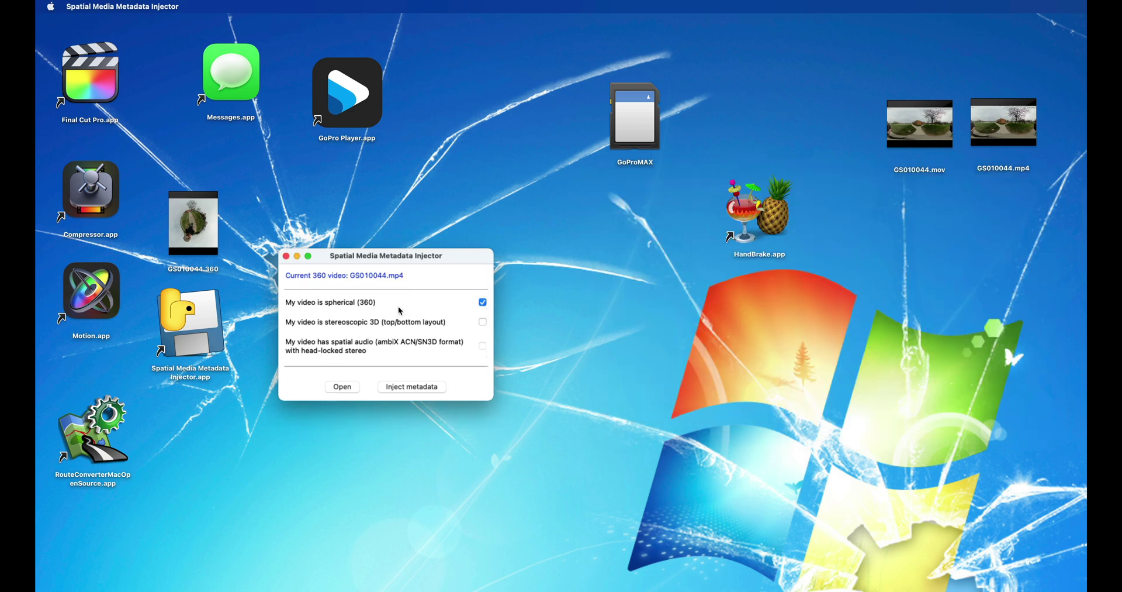
click(414, 387)
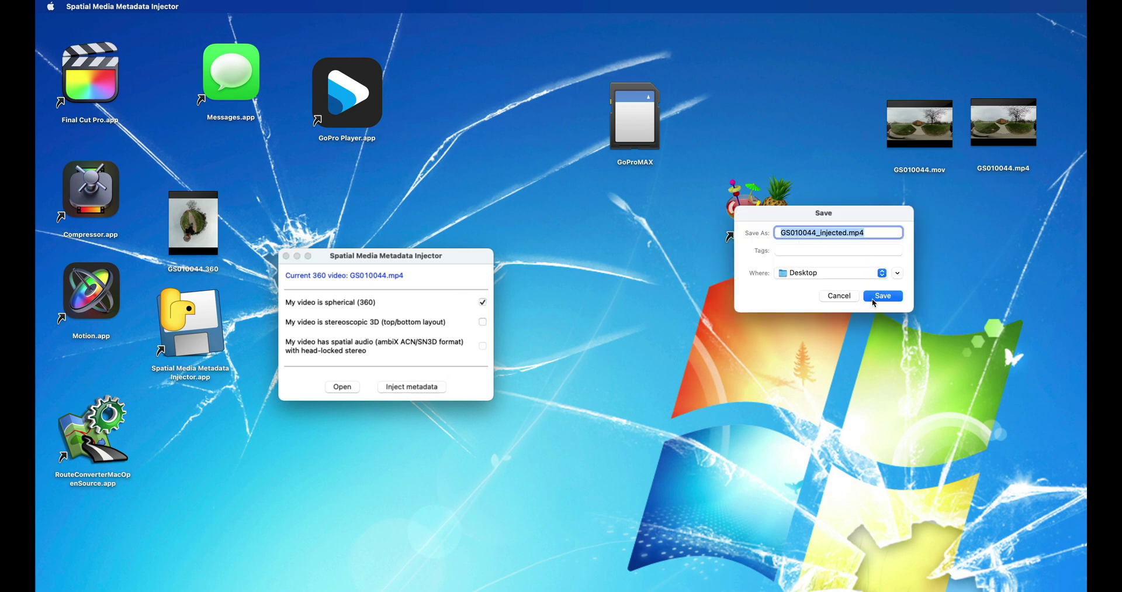
click(886, 300)
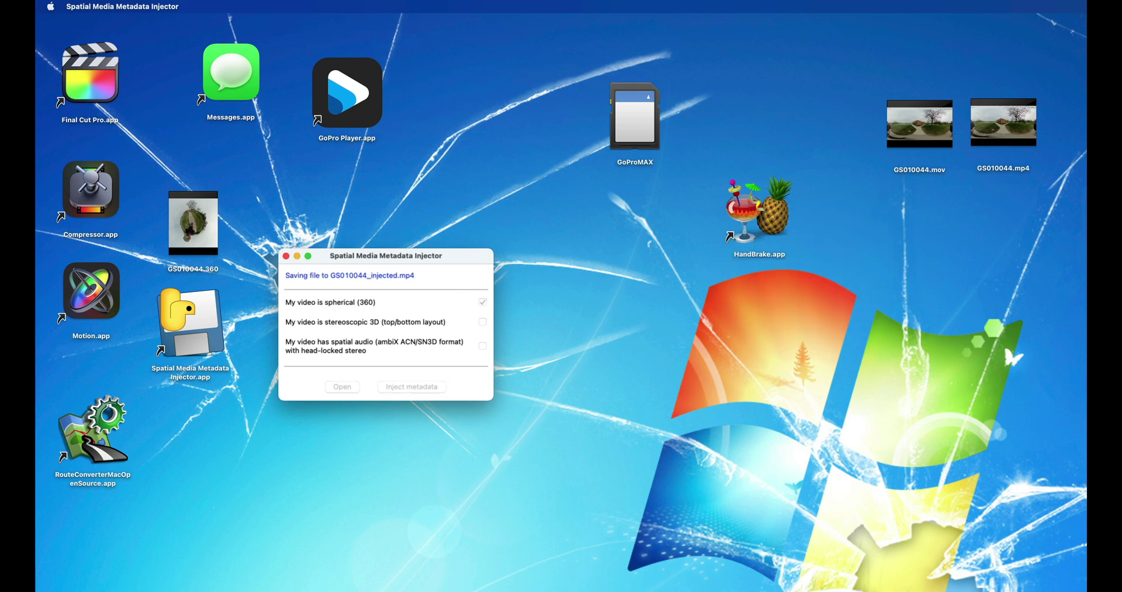
- Close the metadata injector, and place GS010044_injected.mp4 in the open desktop area below GS010044.mp4
click(1032, 250)
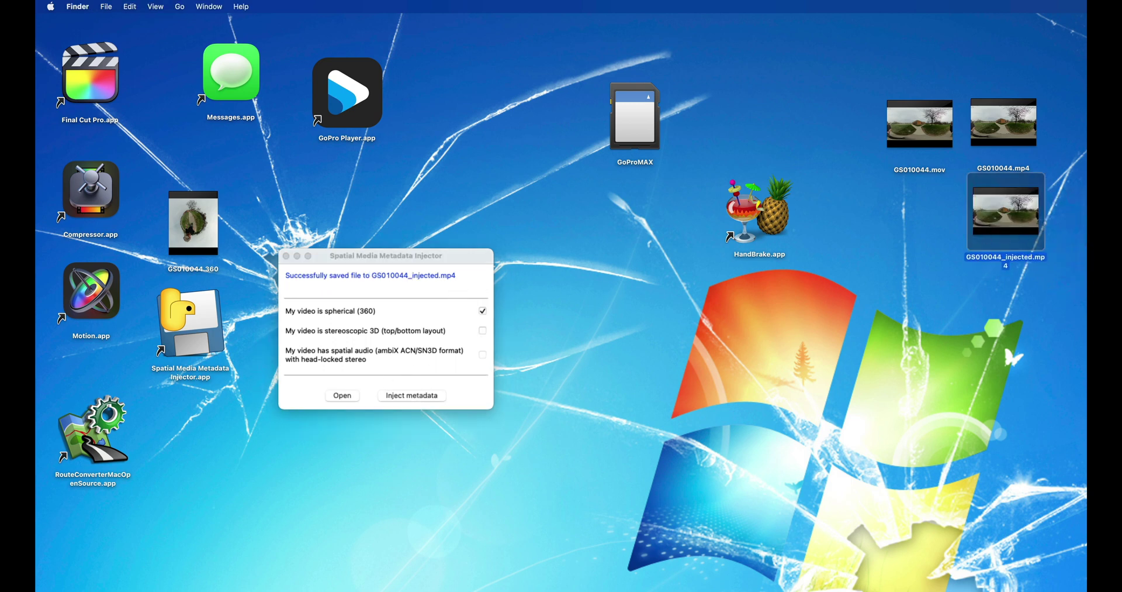
mouse_move(999, 200)
click(286, 256)
click(950, 291)
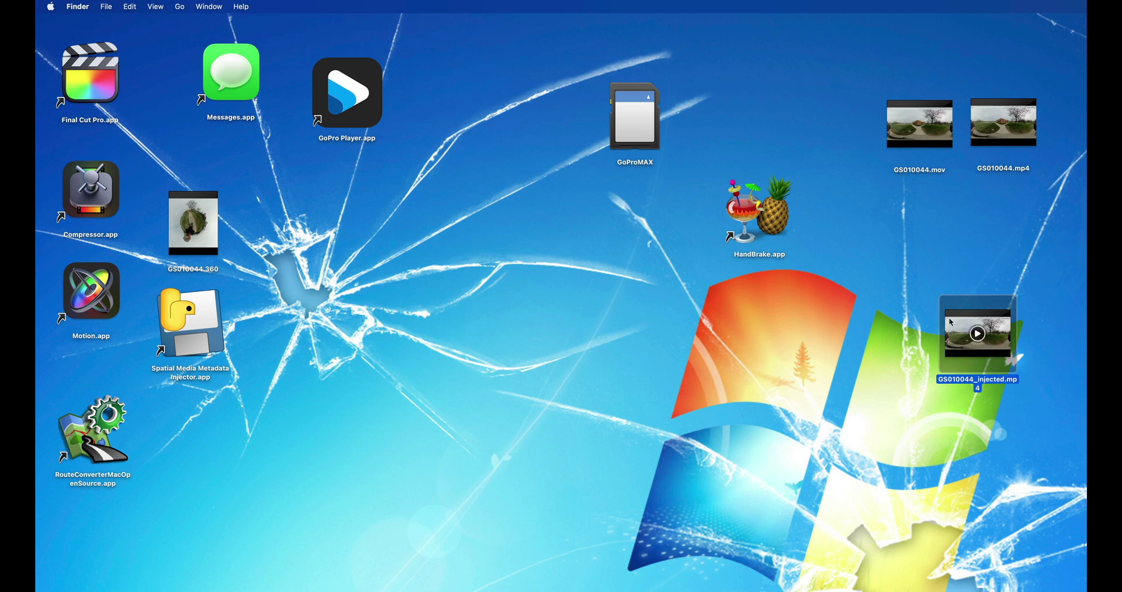
mouse_move(993, 337)
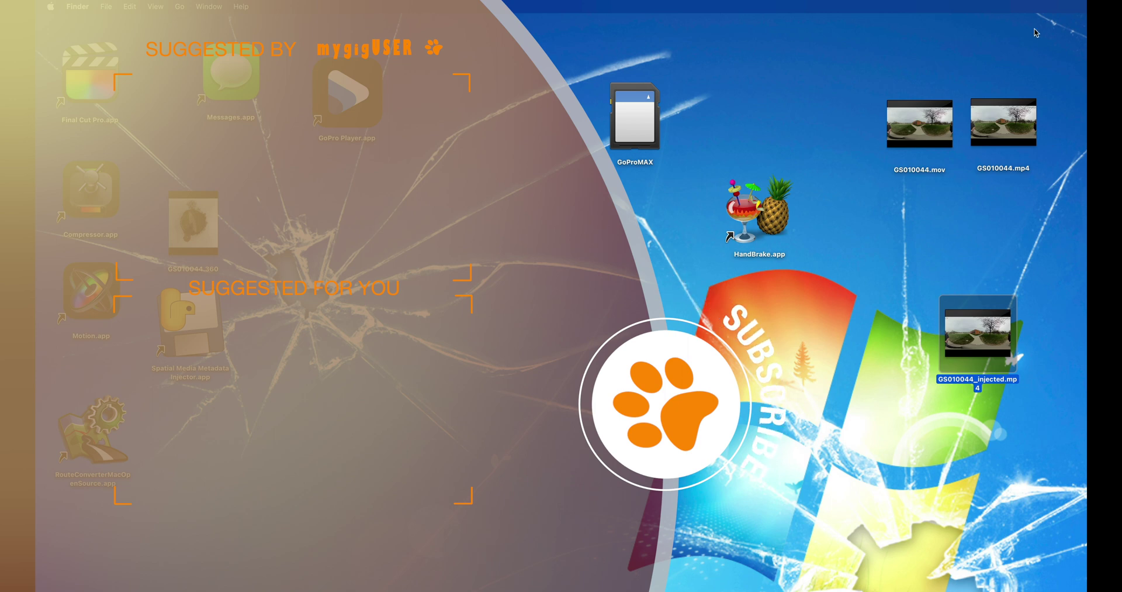
mouse_move(950, 338)
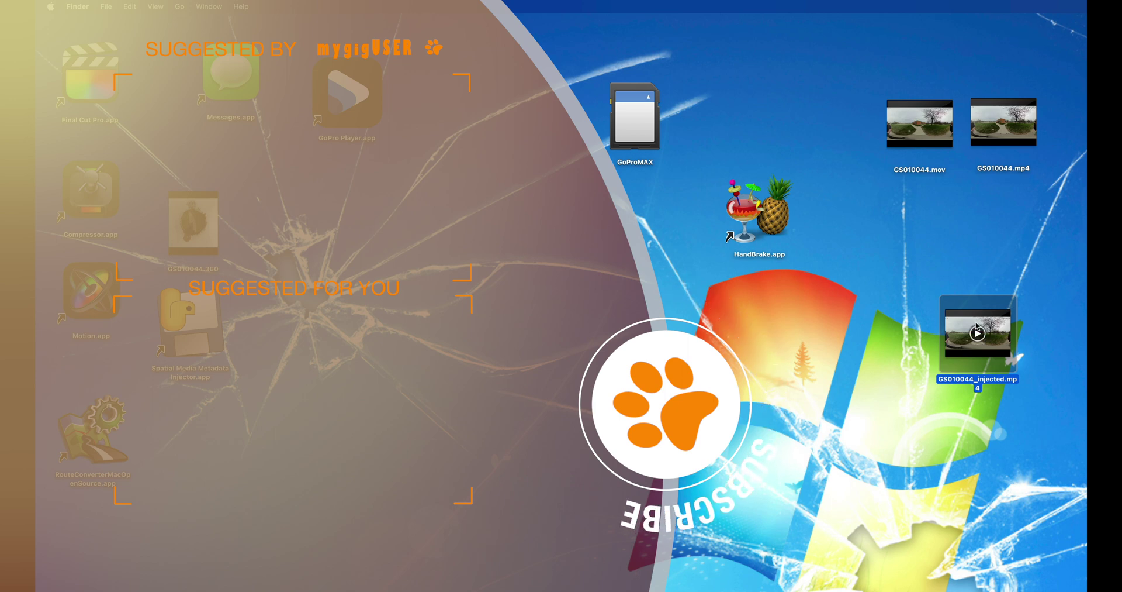